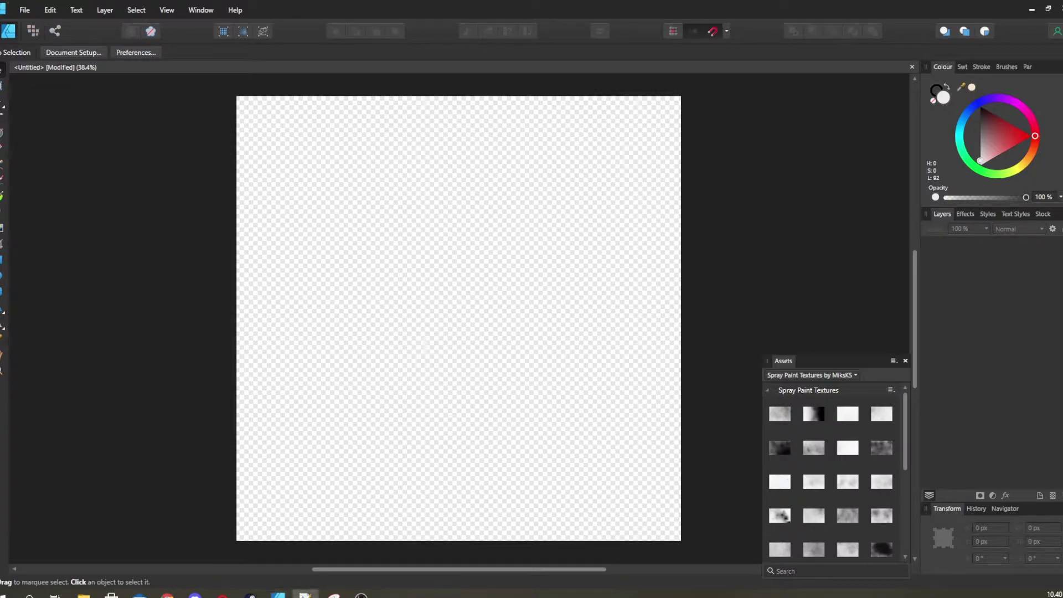
Step: Draw a rectangle about 2183 by 2175 px covering the whole page and fill it with the previously picked cream colour
click(2, 260)
drag(223, 88, 698, 551)
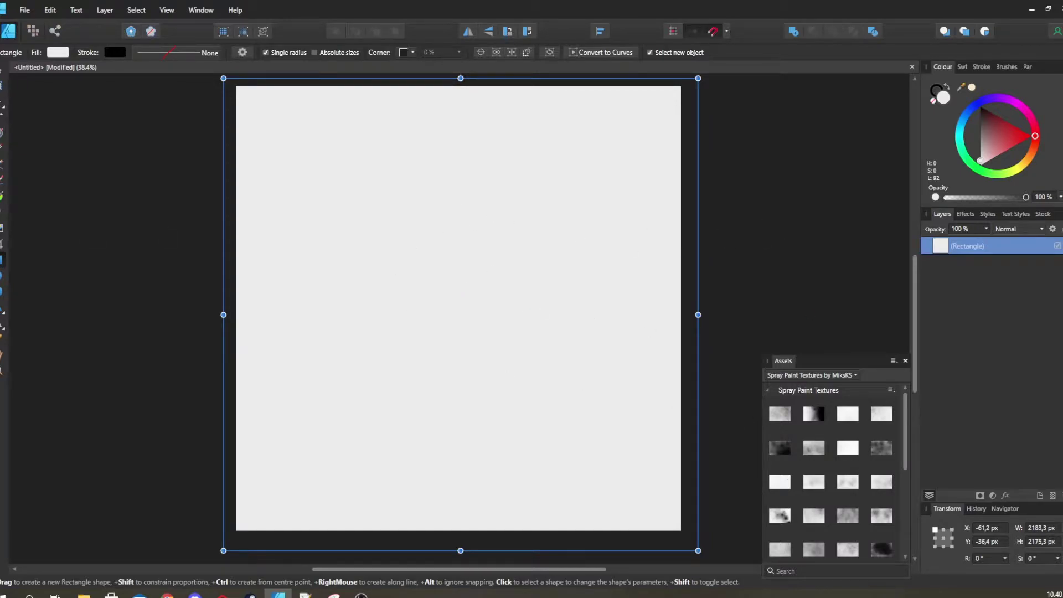
scroll(454, 245, down, 2)
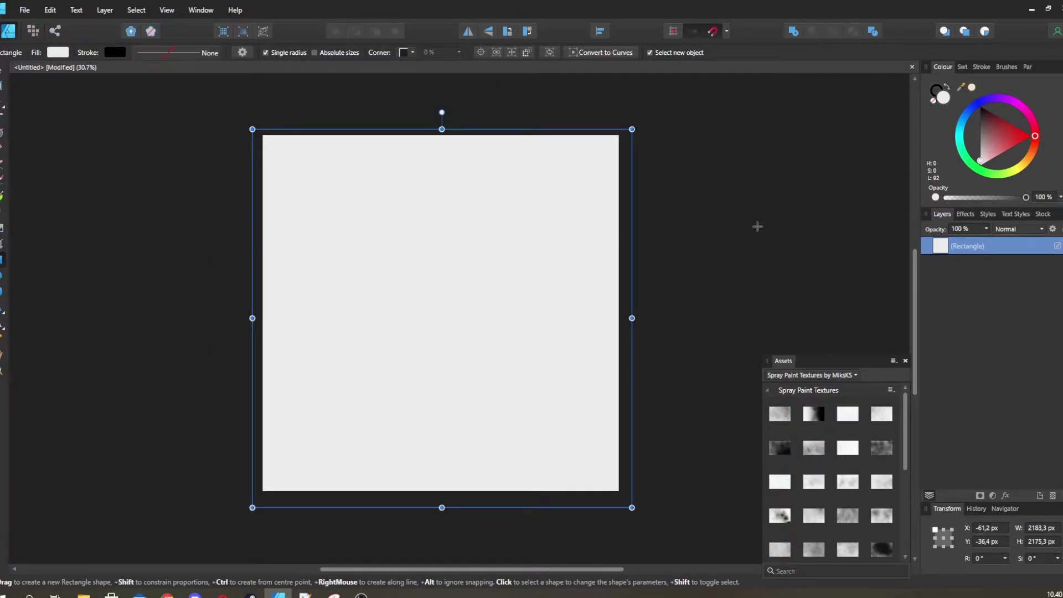
click(972, 85)
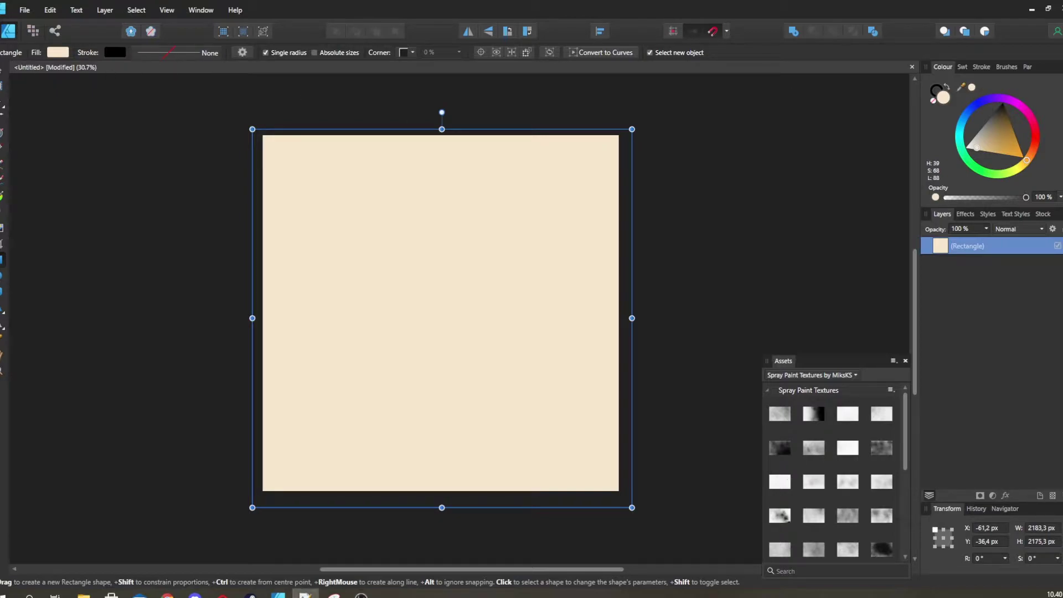
drag(469, 249, 438, 231)
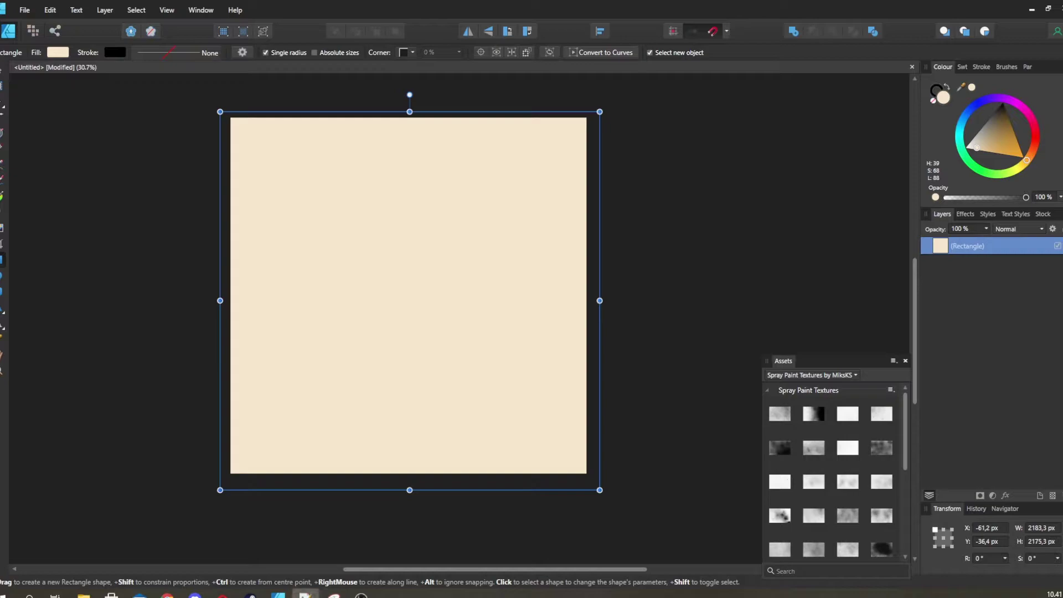
Step: Add the art text "MOEREN" in black at about 118 pt across the middle of the page
drag(361, 257, 359, 274)
key(t)
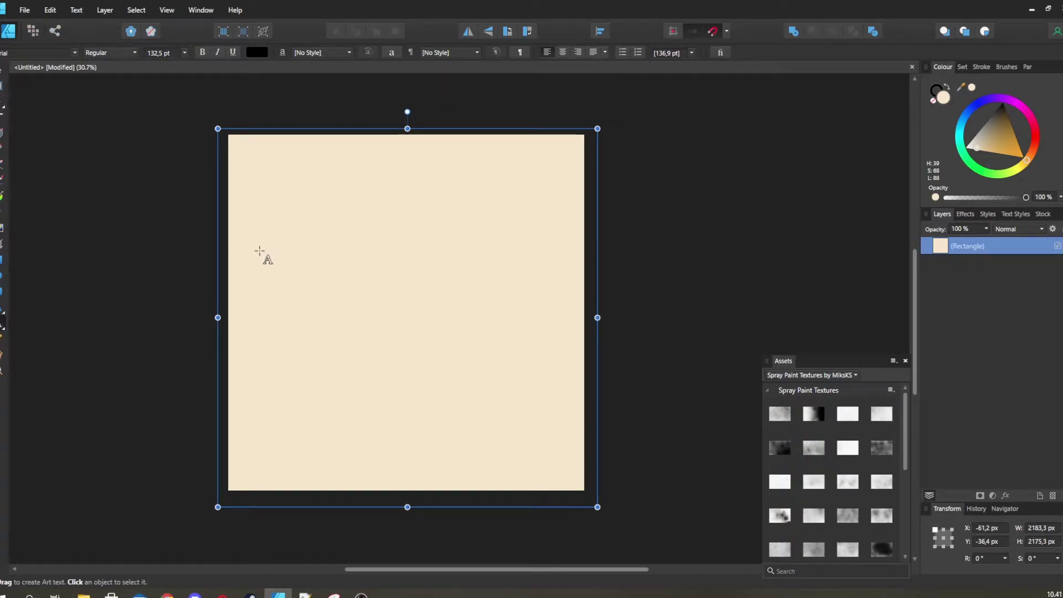
drag(254, 247, 306, 308)
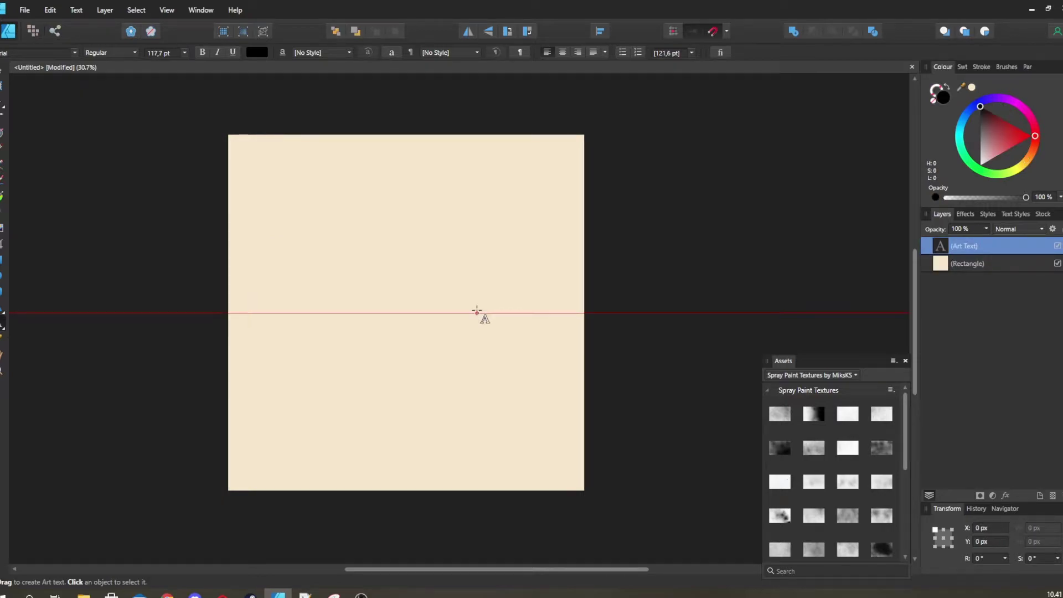
text(MOEREN)
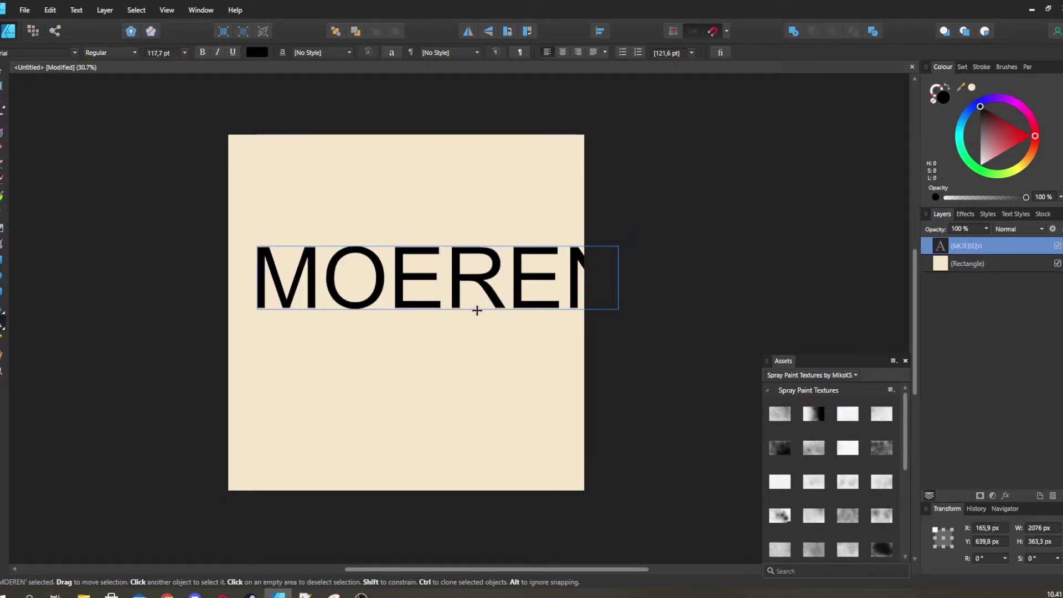
key(Escape)
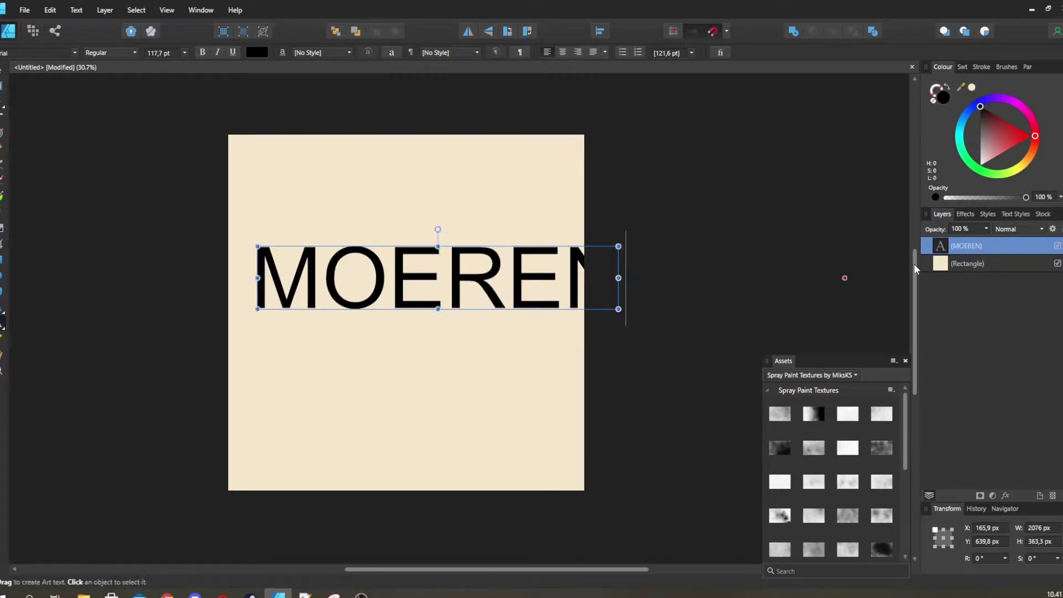
Step: Move the MOEREN text to the page's vertical centre and scale it down to about 1608 px wide, within the page
click(966, 264)
click(974, 245)
key(v)
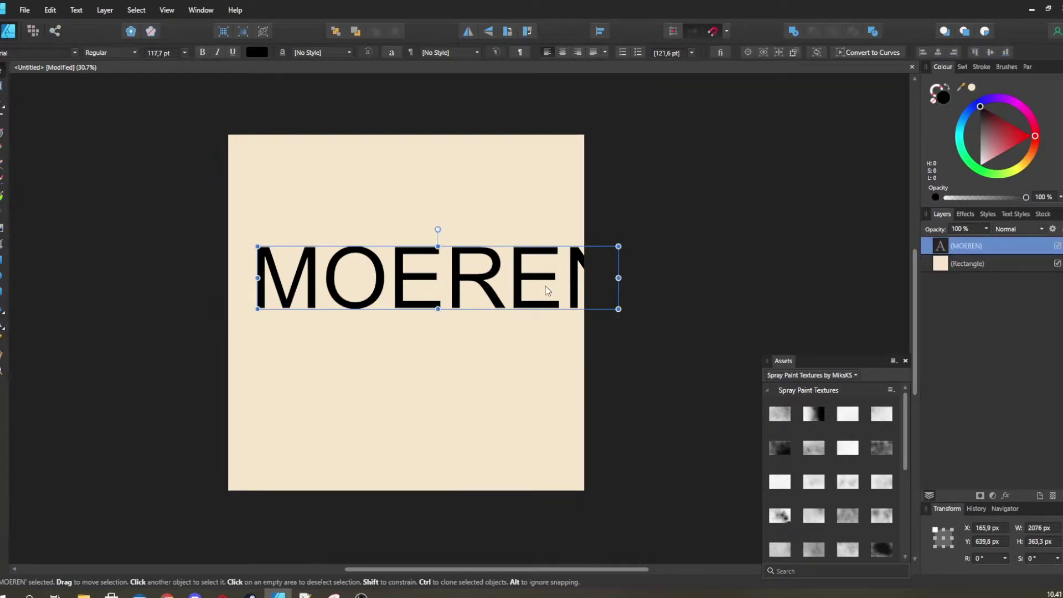
drag(545, 286, 520, 321)
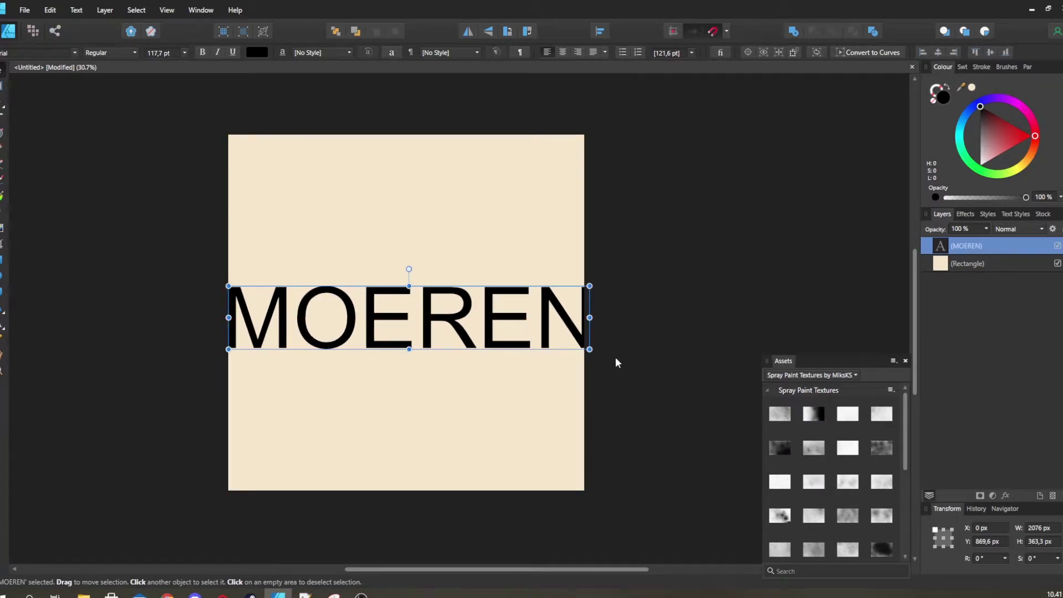
drag(588, 349, 547, 348)
Step: Change the font of the whole MOEREN text to Franklin Gothic Demi
double_click(463, 318)
key(ctrl+a)
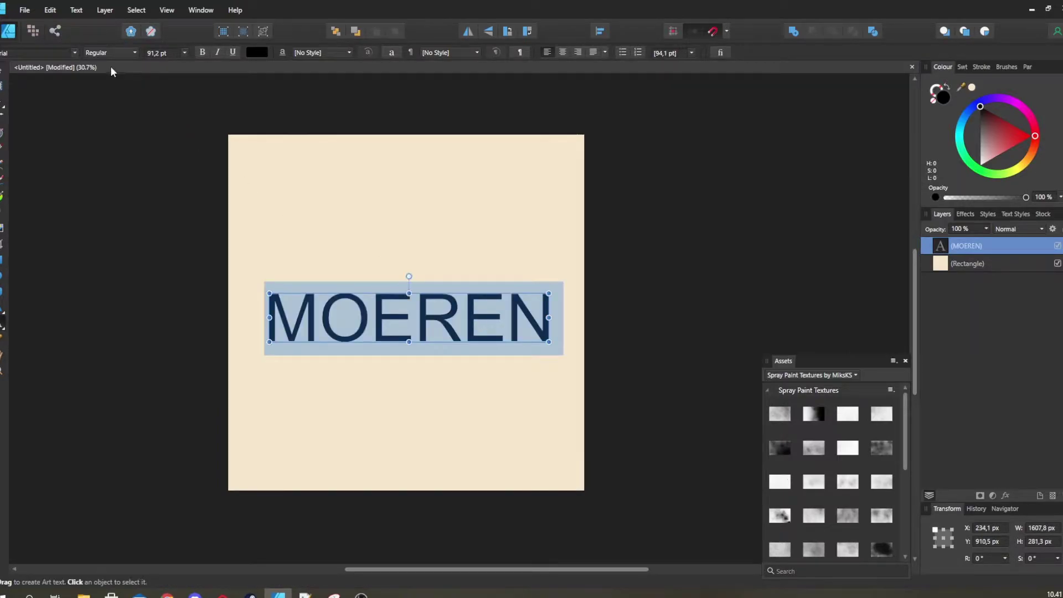
click(74, 51)
text(fr)
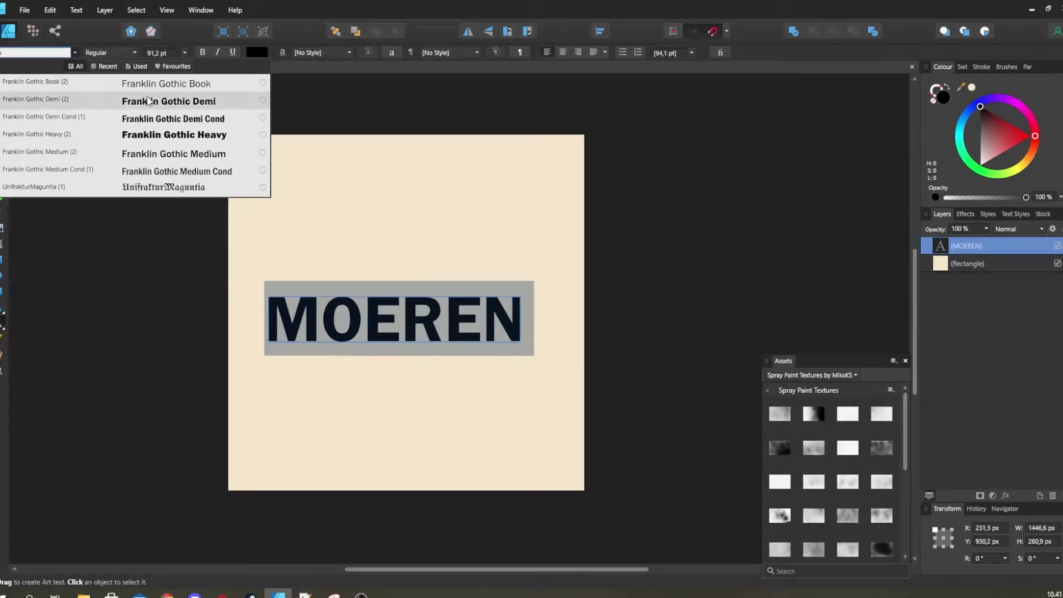
click(221, 99)
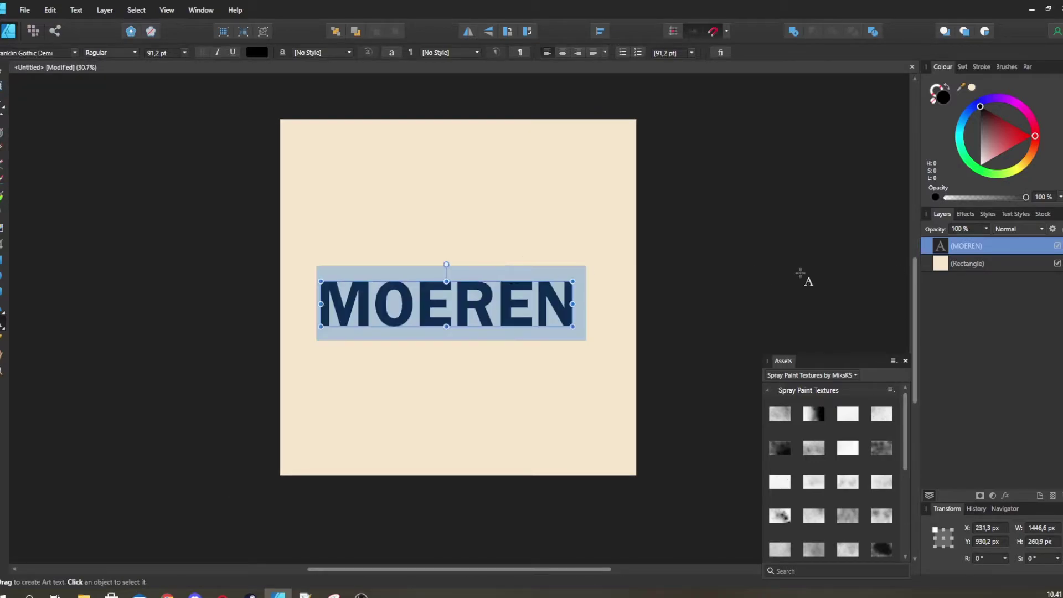
Step: Centre the MOEREN text horizontally and vertically on the page
click(983, 267)
click(976, 245)
key(v)
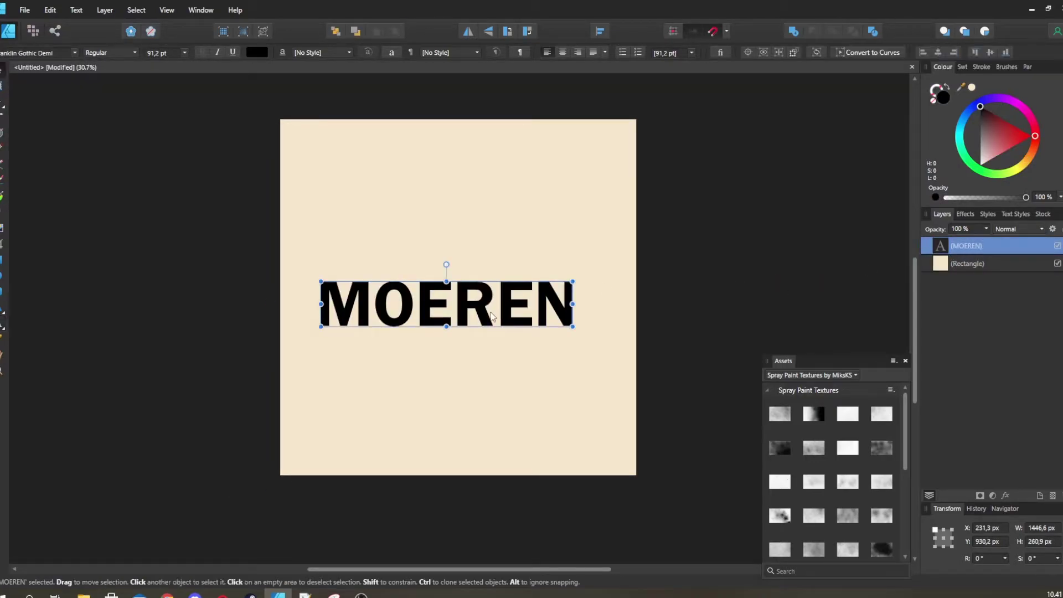
mouse_move(482, 314)
mouse_down()
mouse_move(504, 315)
mouse_move(492, 313)
mouse_up()
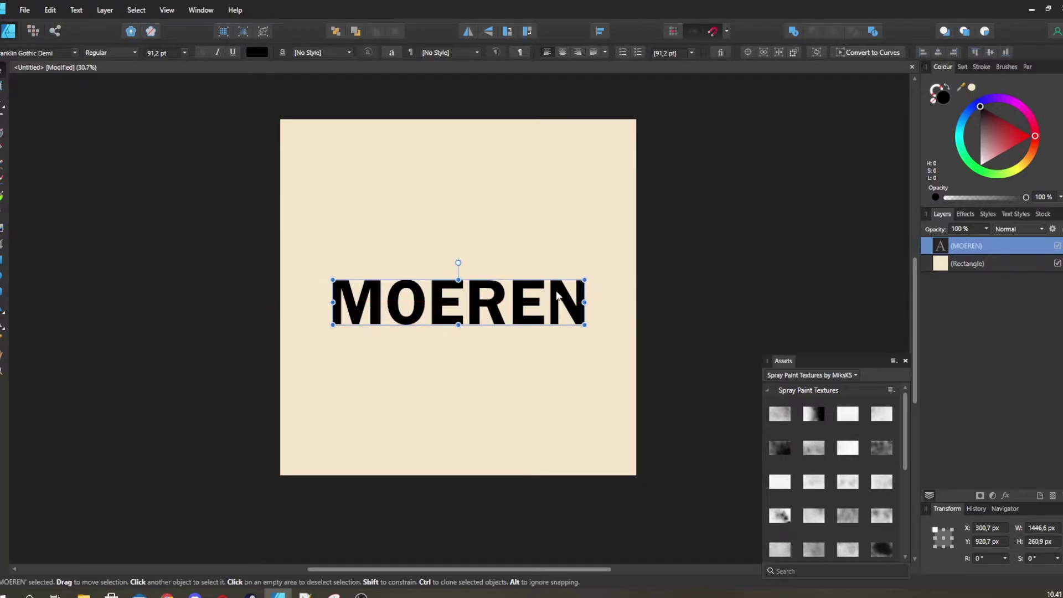
mouse_move(516, 269)
mouse_down()
mouse_move(542, 270)
mouse_move(505, 280)
mouse_up()
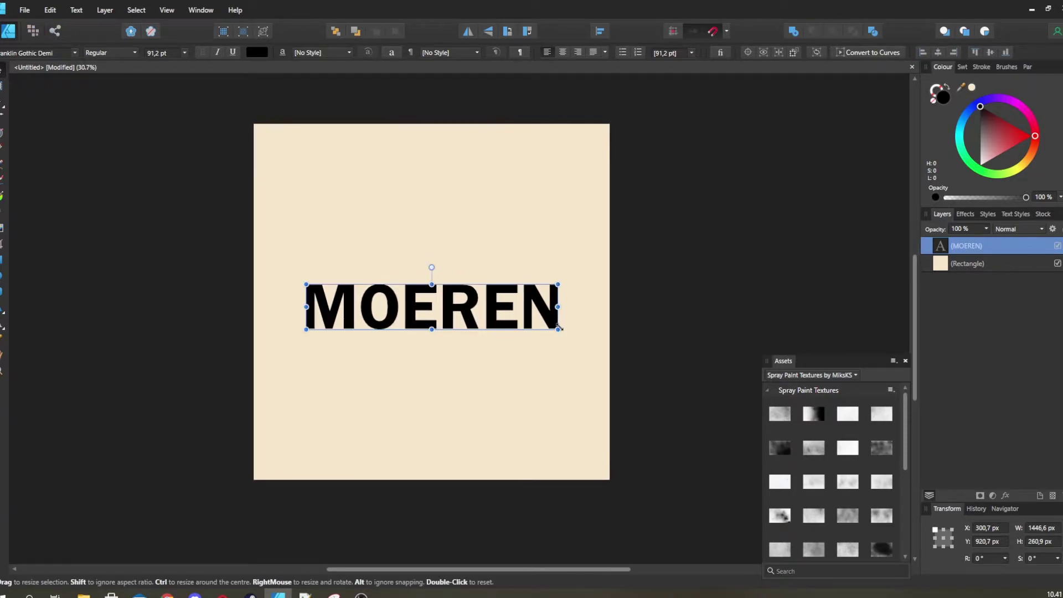
Step: Set up an isometric grid for the document and turn on its display
click(165, 10)
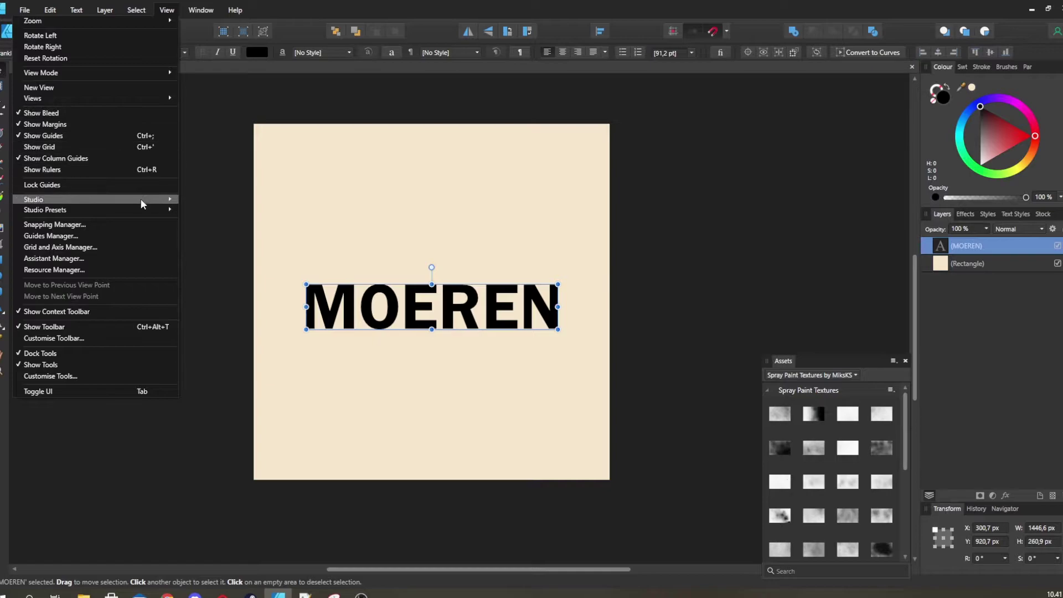
mouse_move(141, 198)
click(277, 314)
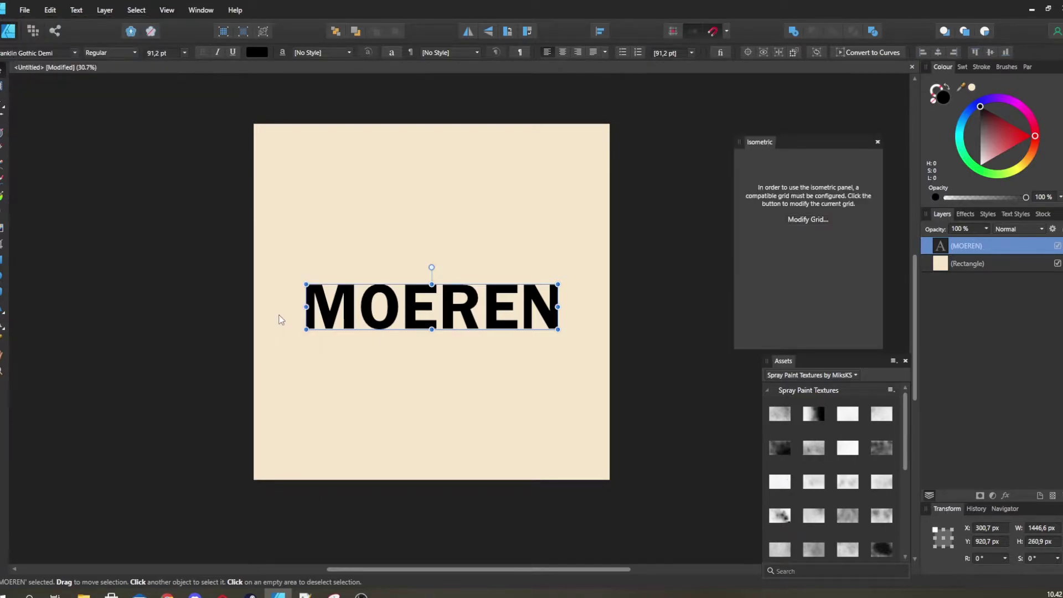
click(801, 218)
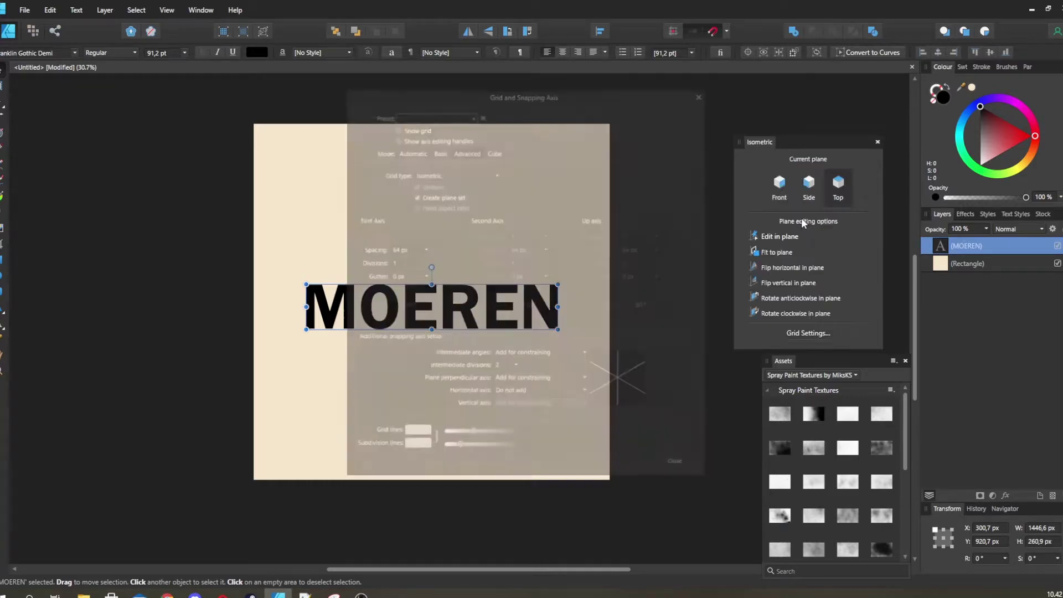
drag(567, 91, 236, 134)
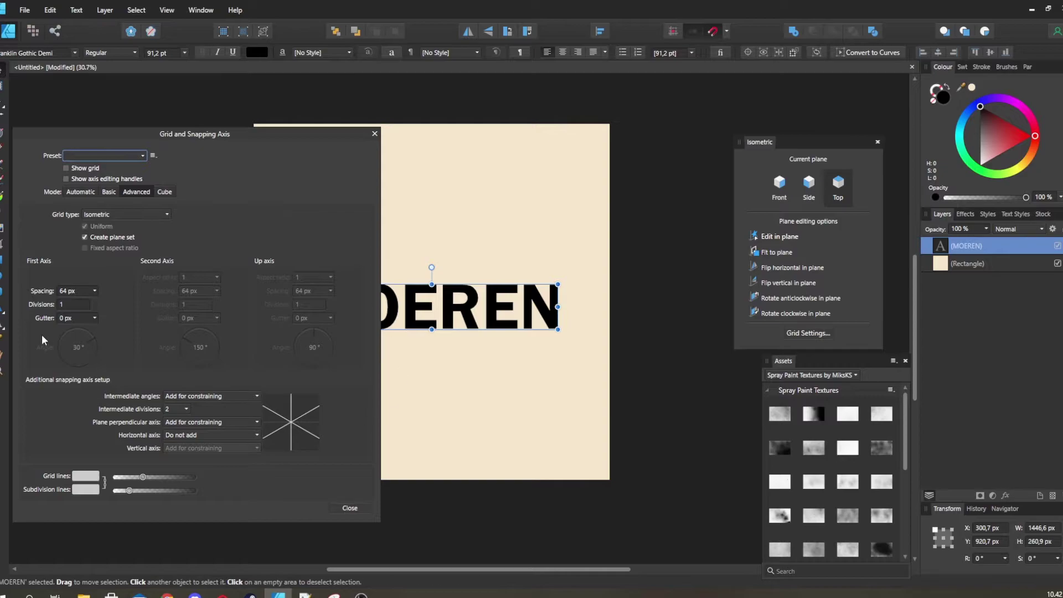
drag(546, 201, 617, 207)
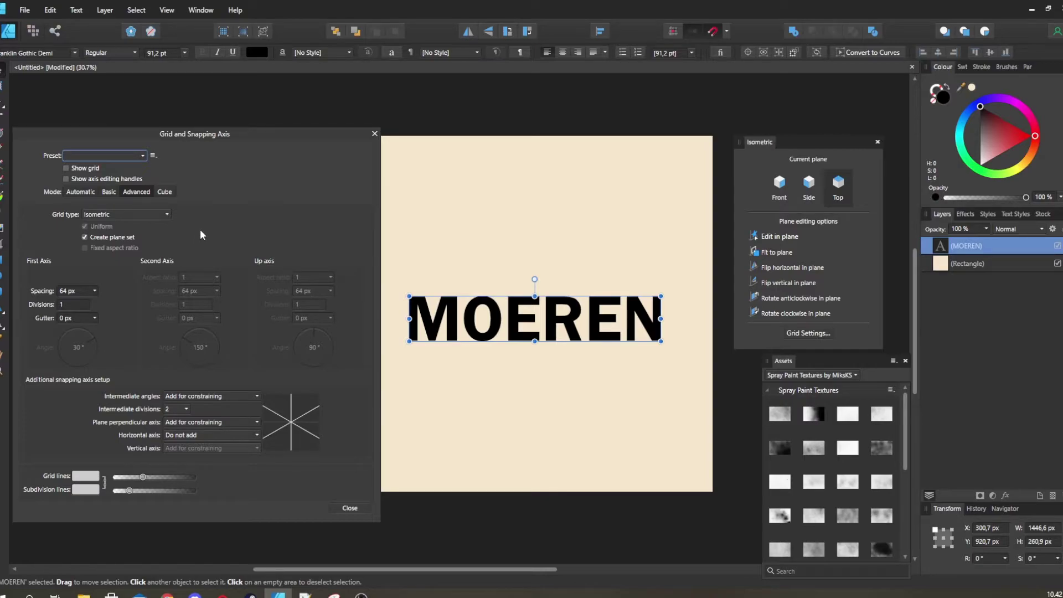
click(92, 169)
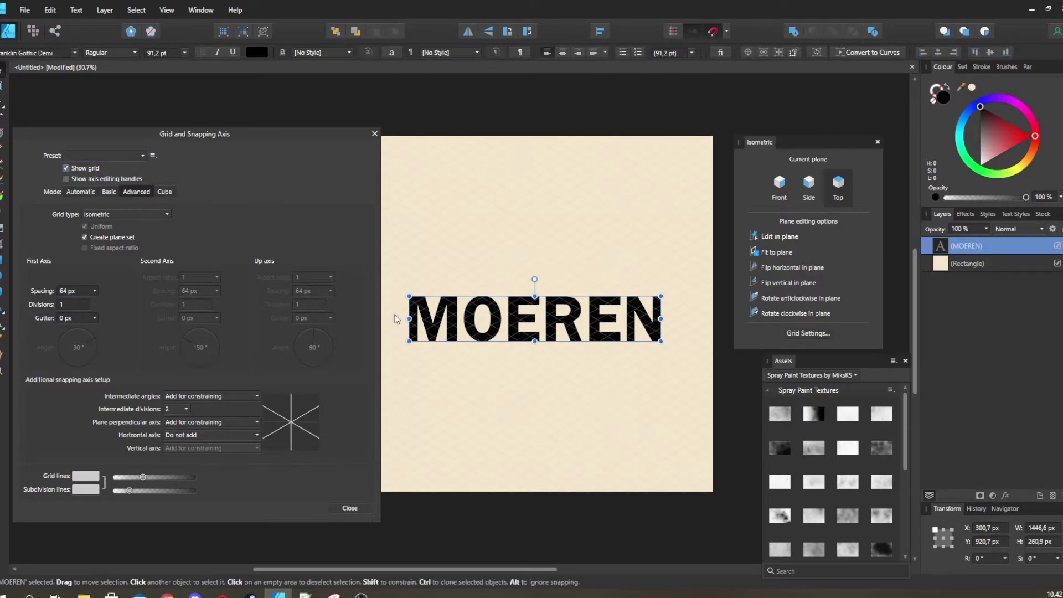
Step: Set the colour of the grid lines and subdivision lines to black
click(98, 476)
drag(72, 393, 123, 397)
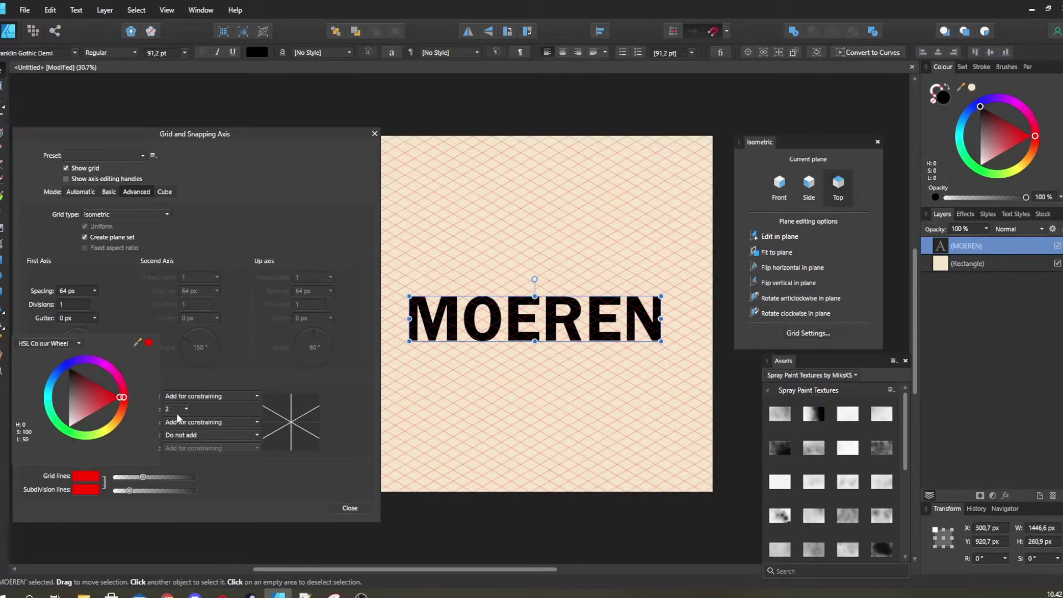
drag(78, 361, 64, 365)
drag(81, 394, 0, 479)
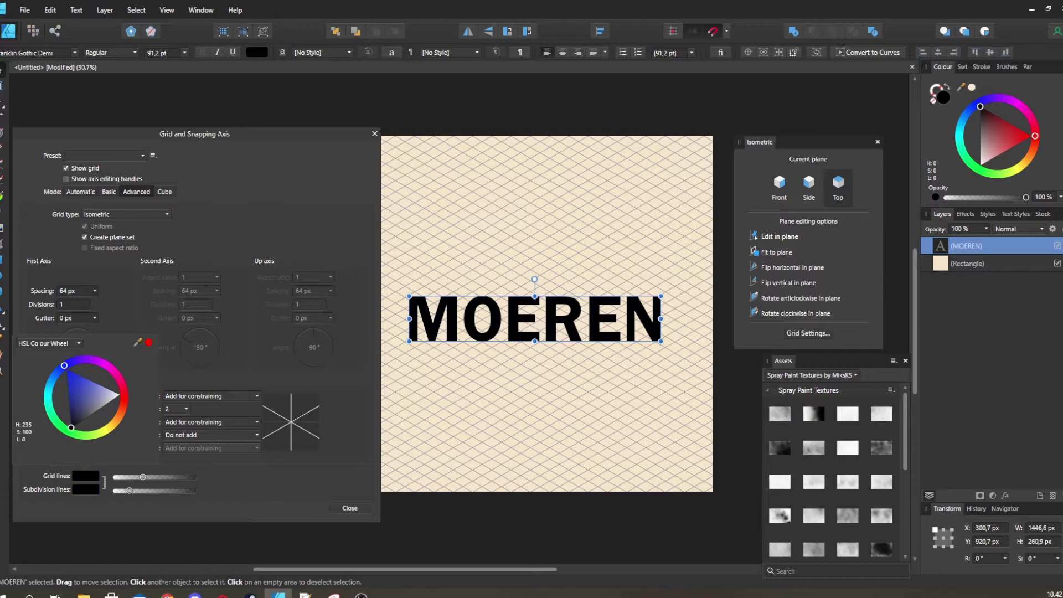
click(245, 486)
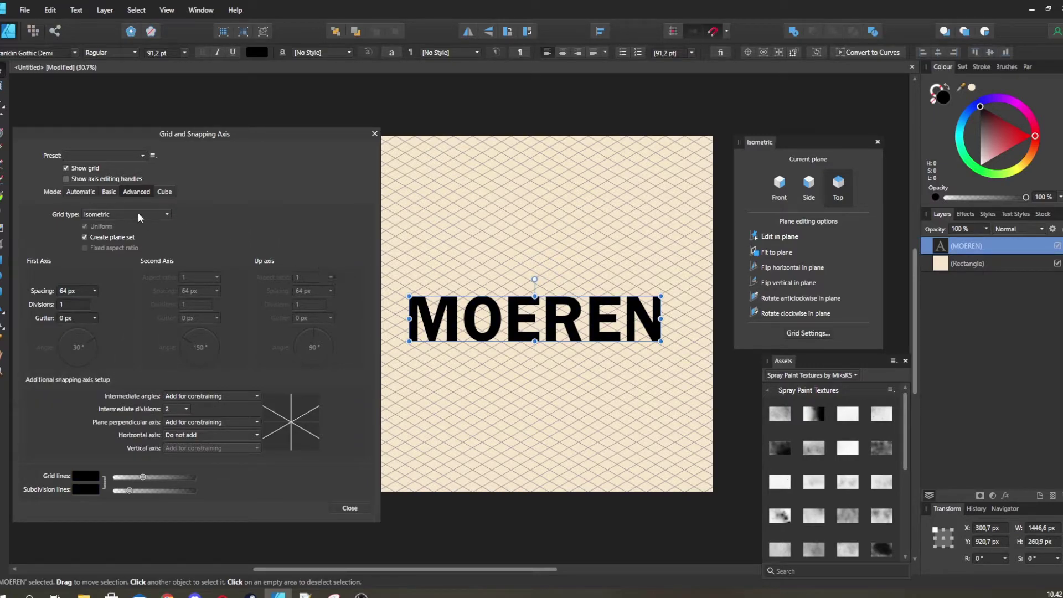
Step: Choose Isometric as the grid type and close the grid settings
click(104, 214)
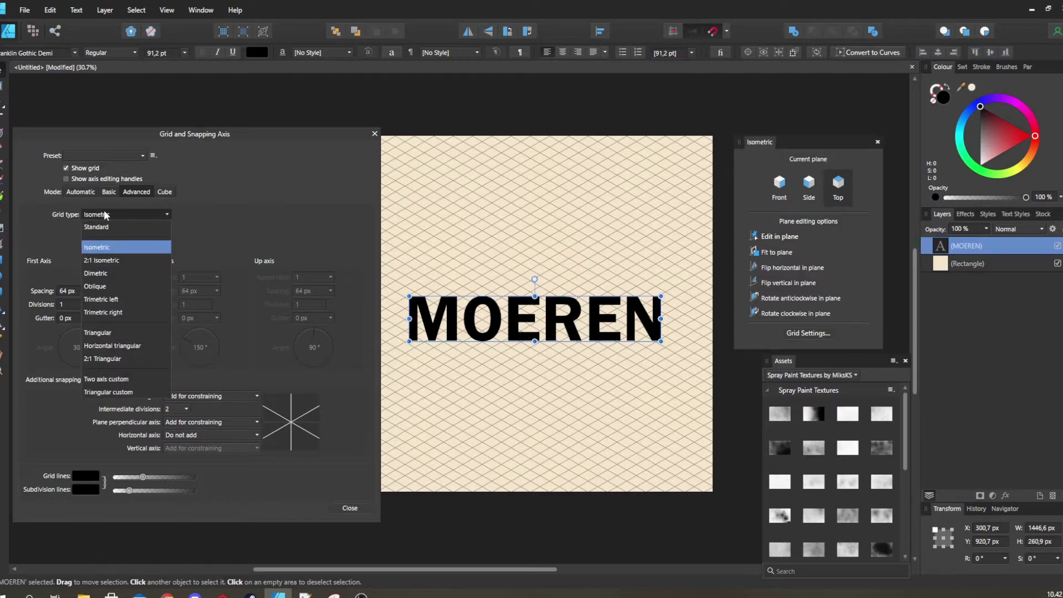
click(105, 247)
click(116, 215)
click(128, 244)
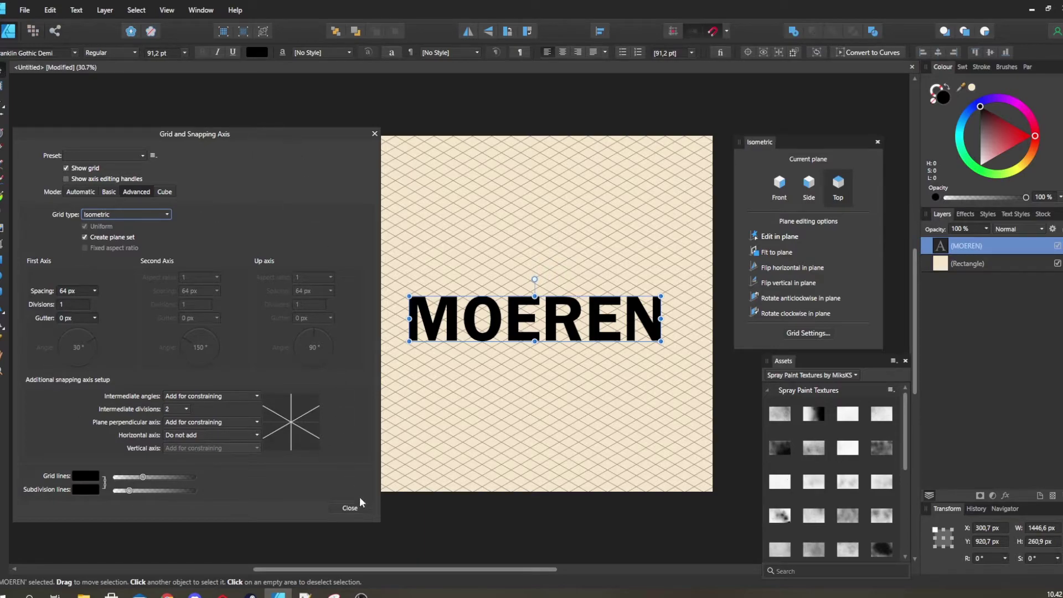
click(349, 508)
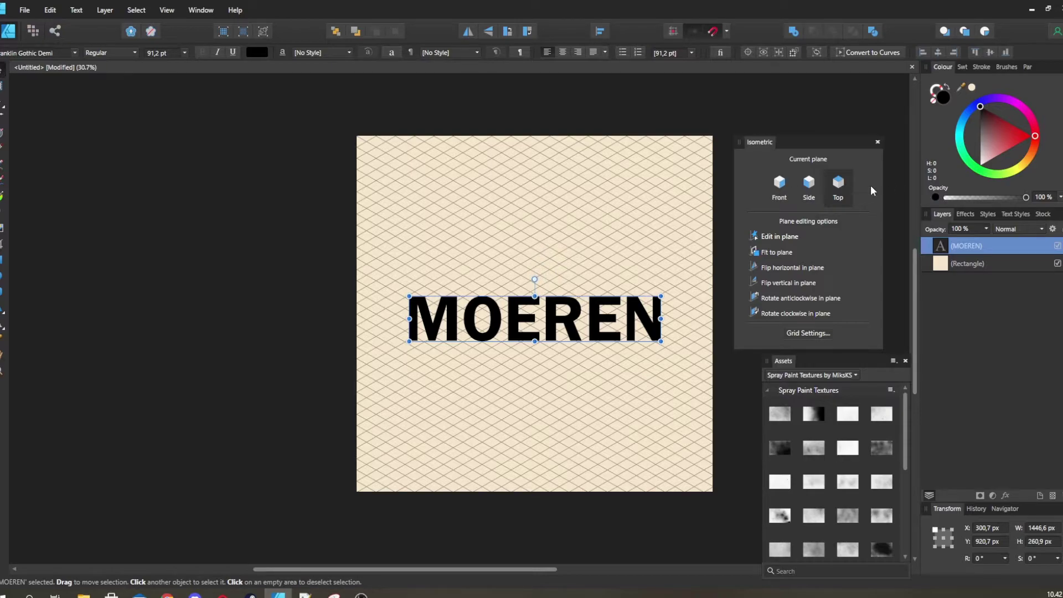
Step: Make Top the current isometric plane and fit the MOEREN text to it
click(804, 183)
click(778, 184)
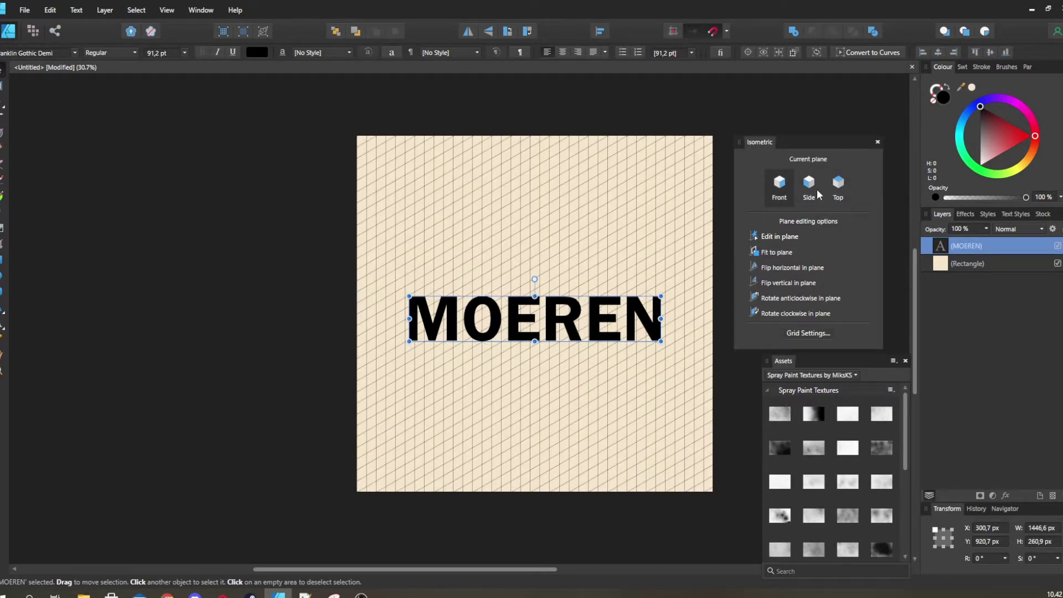
click(828, 184)
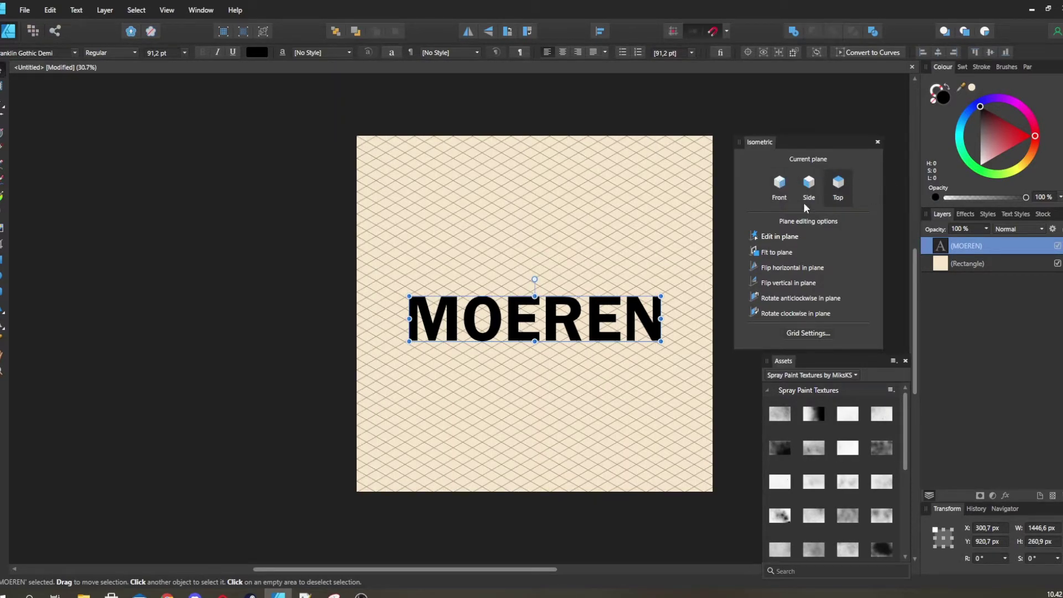
drag(543, 212, 467, 221)
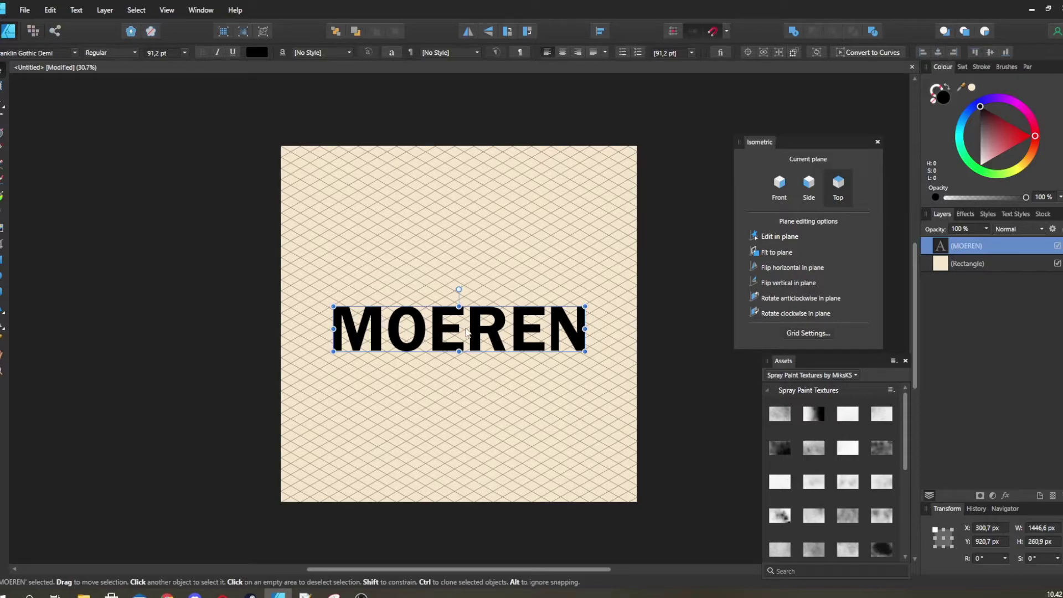
click(777, 252)
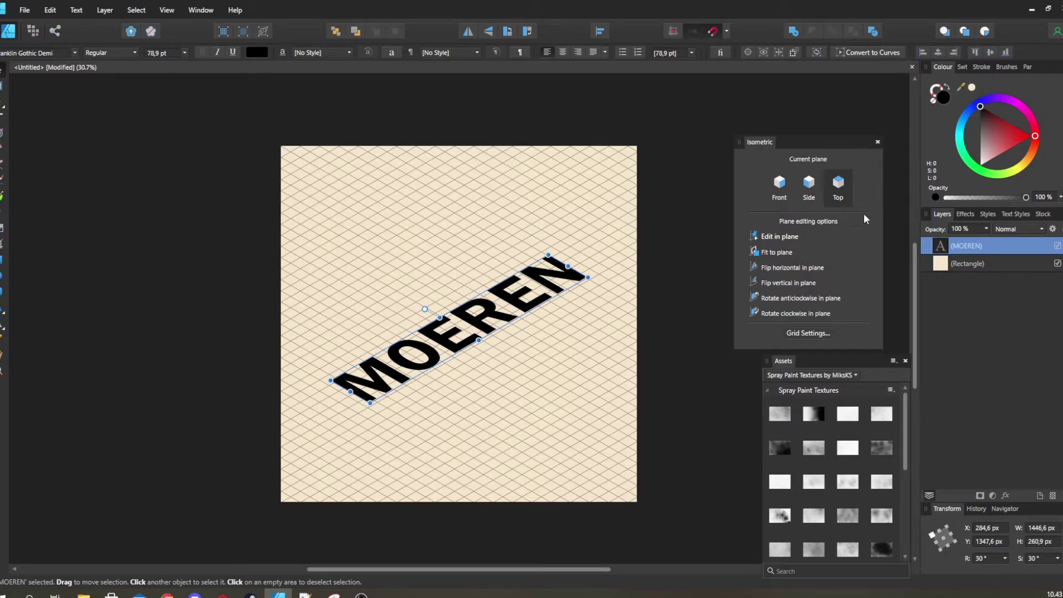
Step: Hide the isometric grid and close the grid settings
click(815, 333)
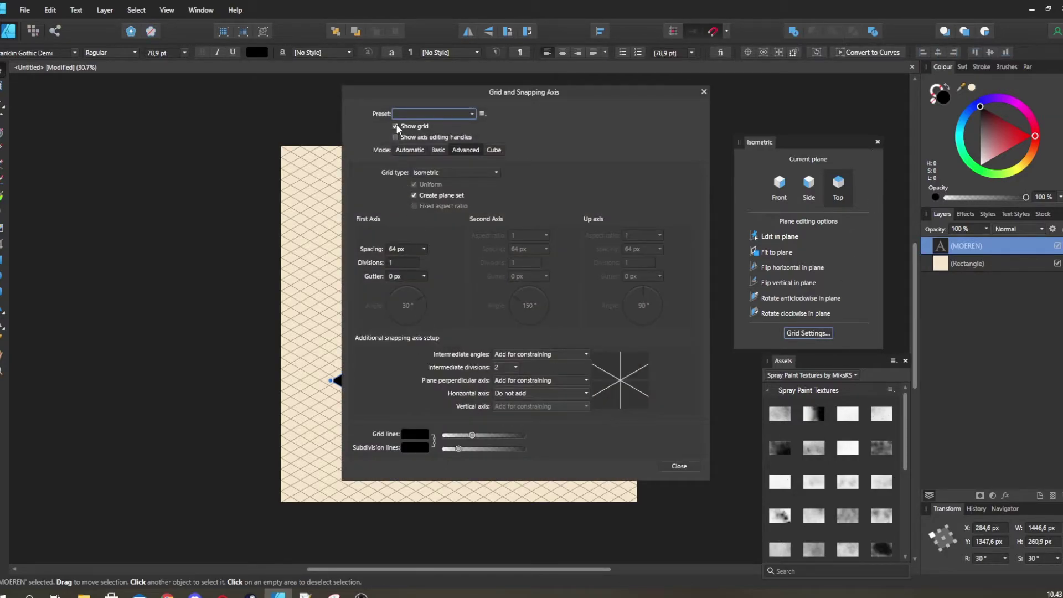
click(395, 126)
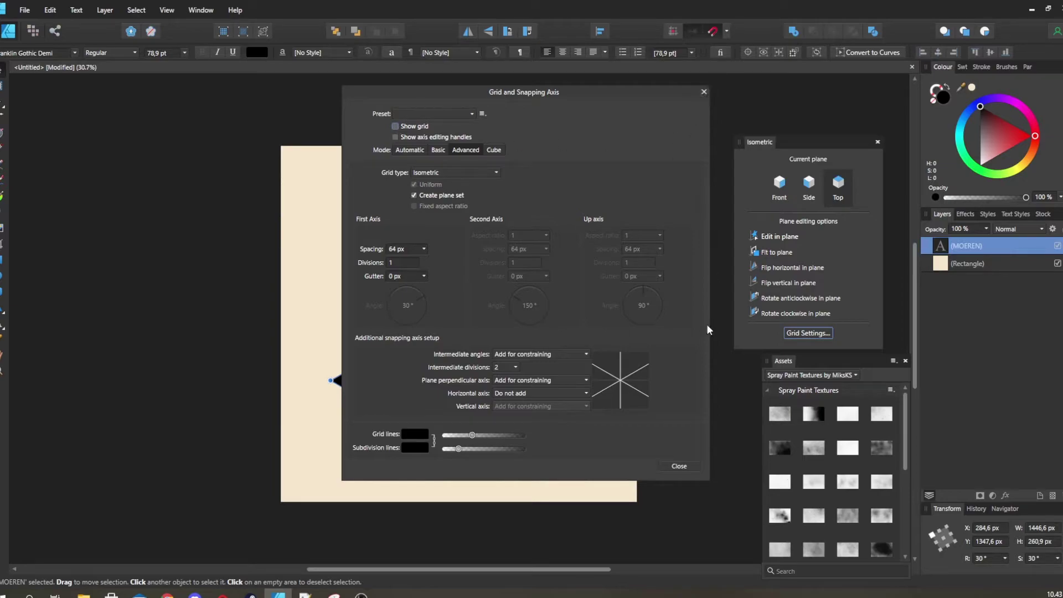
click(676, 468)
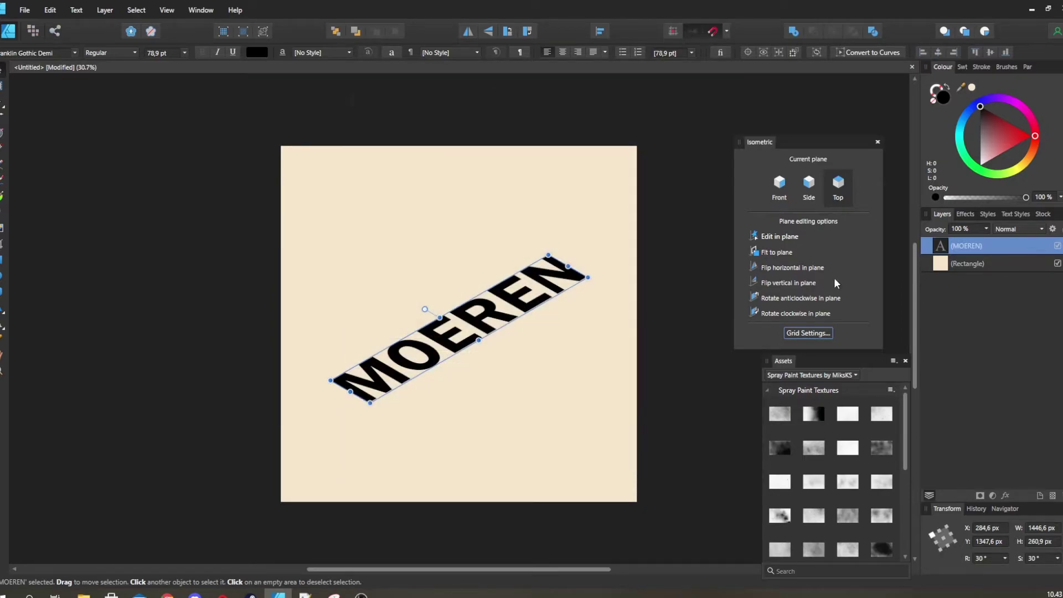
Step: Close the isometric settings and recolour the MOEREN text with a sampled red (H 360, S 90, L 62)
click(876, 143)
drag(617, 244, 578, 237)
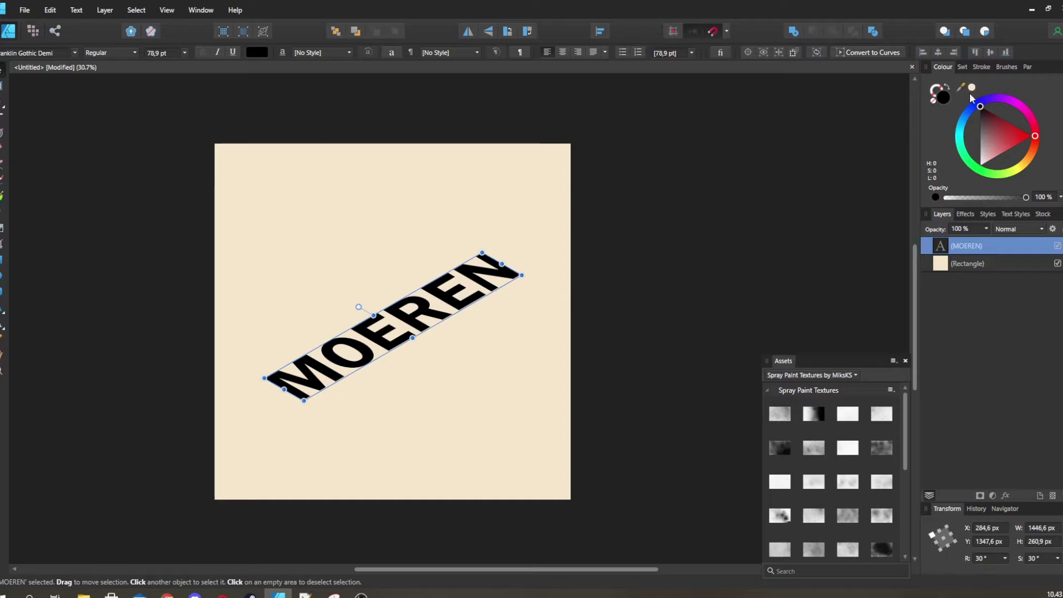
drag(960, 89, 426, 376)
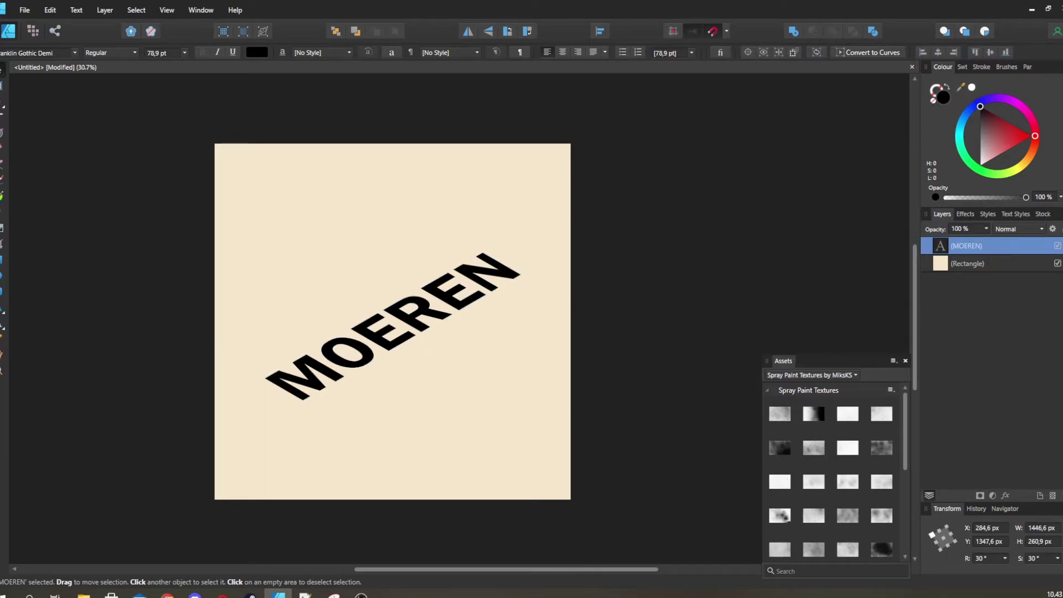
click(972, 87)
Step: Move the MOEREN text straight up on the canvas to about Y 1217 px
drag(387, 271, 405, 271)
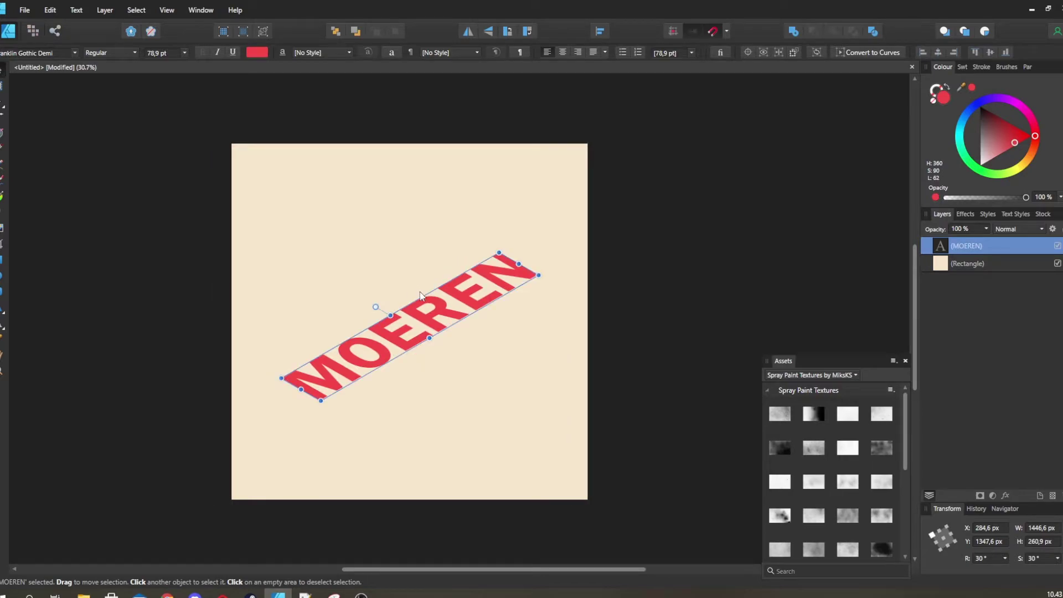
drag(514, 332, 505, 341)
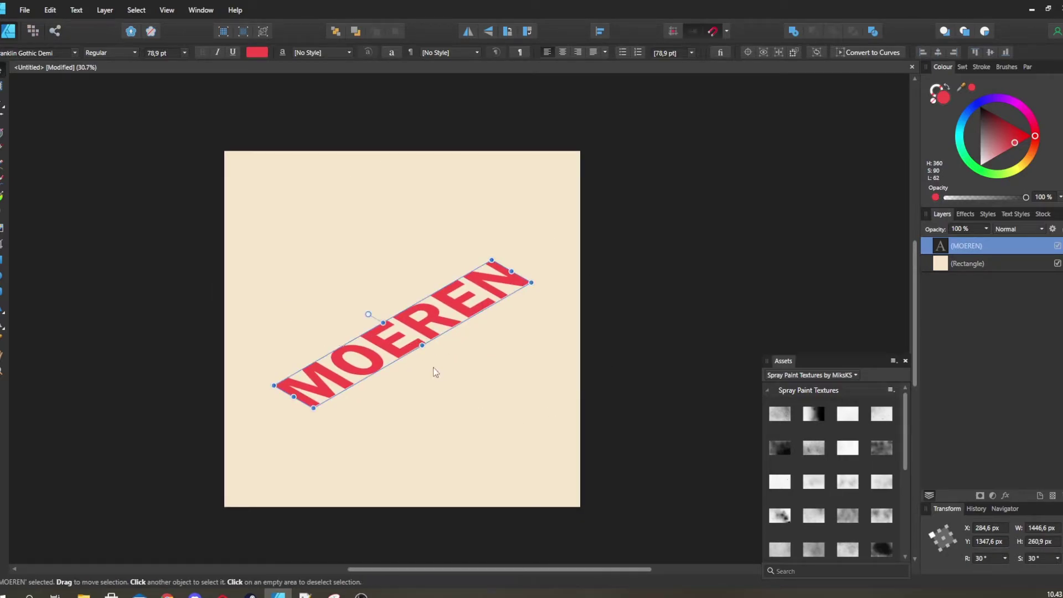
mouse_move(371, 360)
mouse_down()
mouse_move(370, 337)
mouse_move(371, 371)
mouse_up()
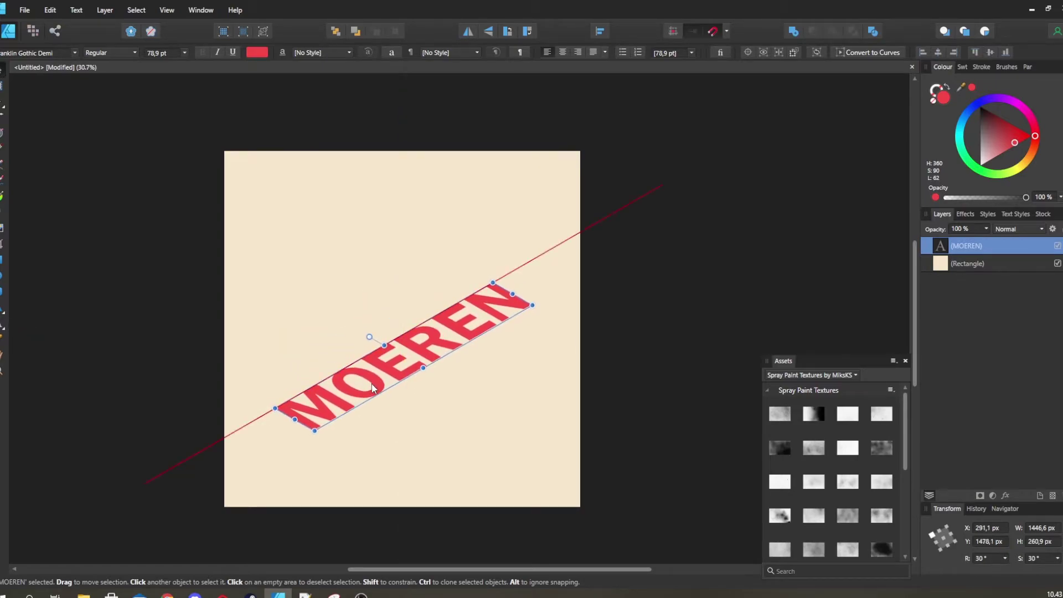
drag(372, 388, 372, 333)
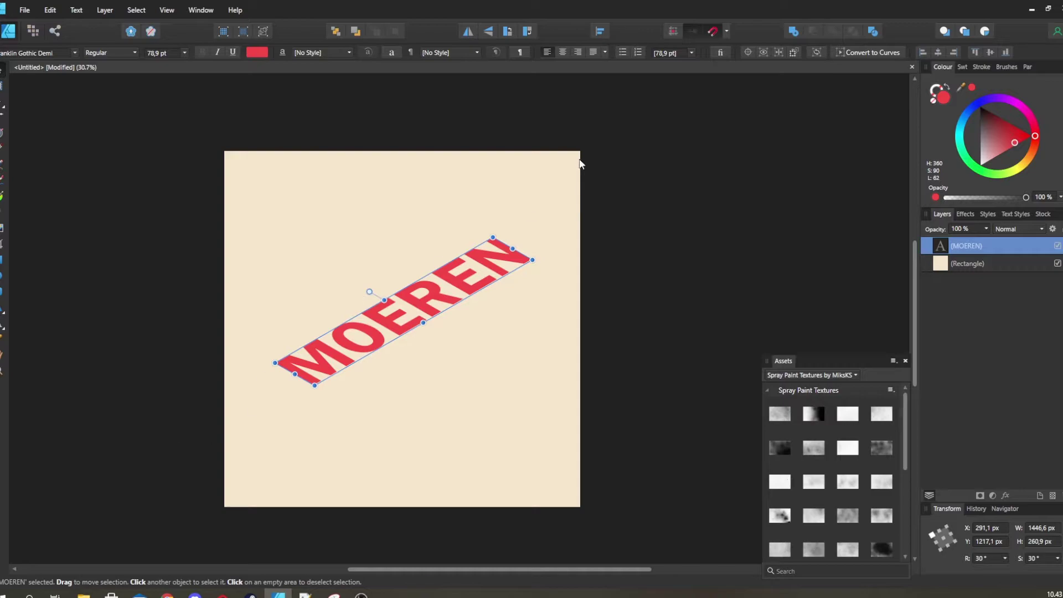
Step: Convert the MOEREN text to curves
scroll(636, 333, up, 1)
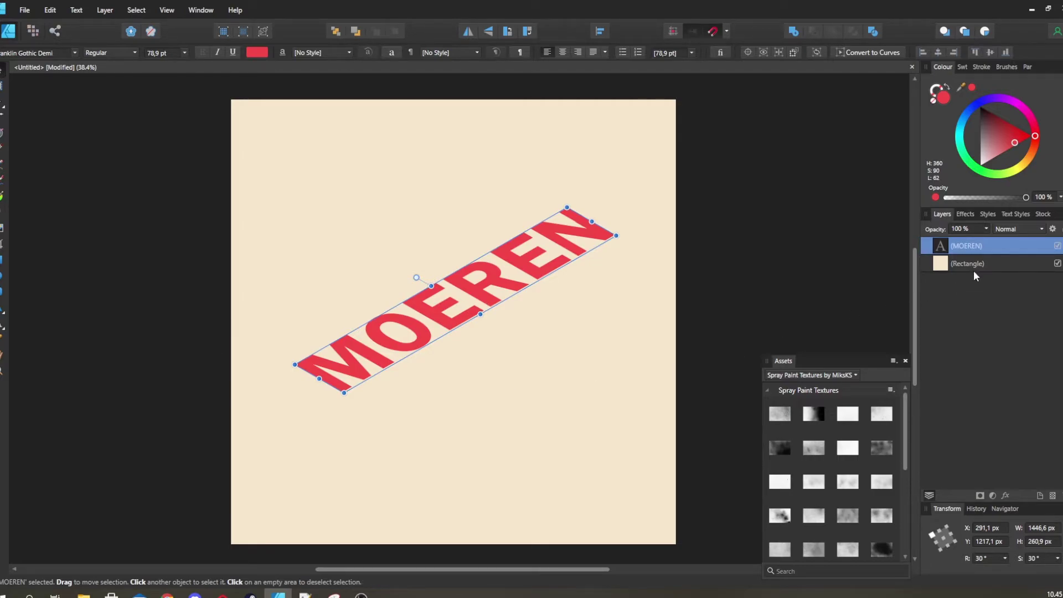
click(994, 263)
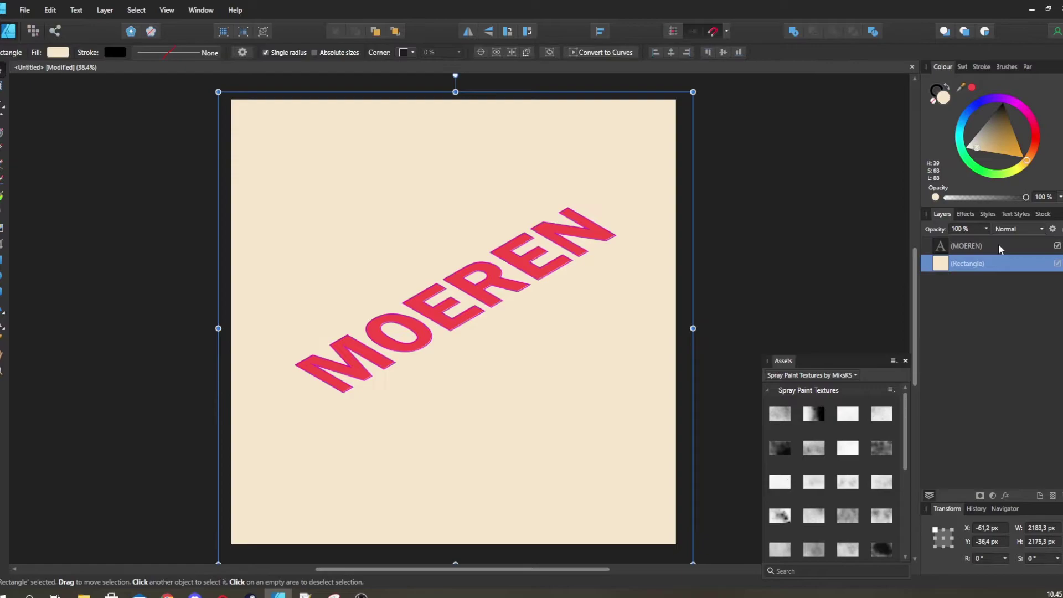
click(998, 247)
key(ctrl+Return)
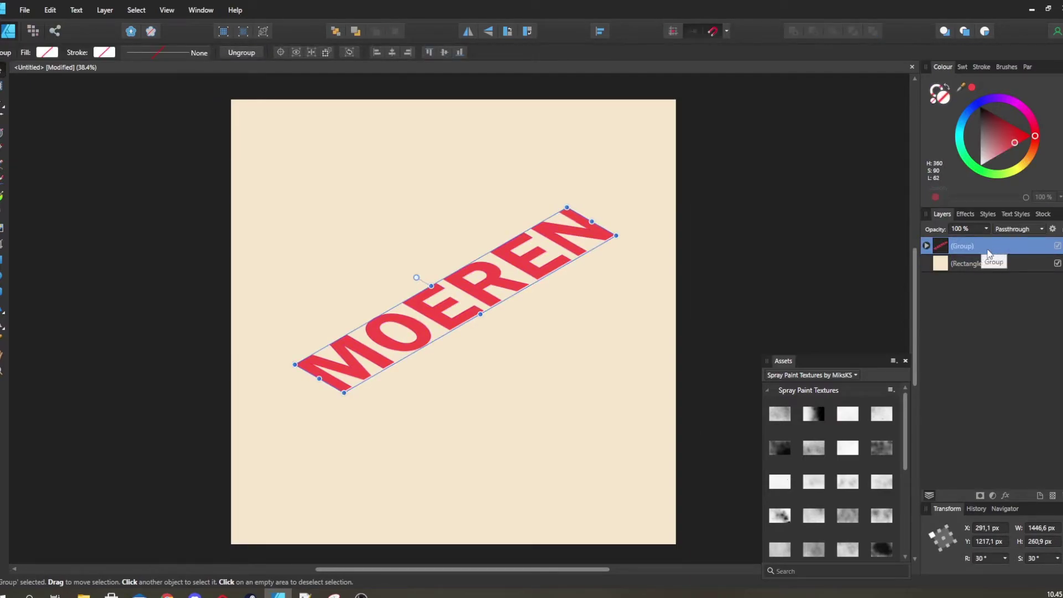
Step: Merge all six letter curves inside the group into a single shape with the Add operation
click(927, 247)
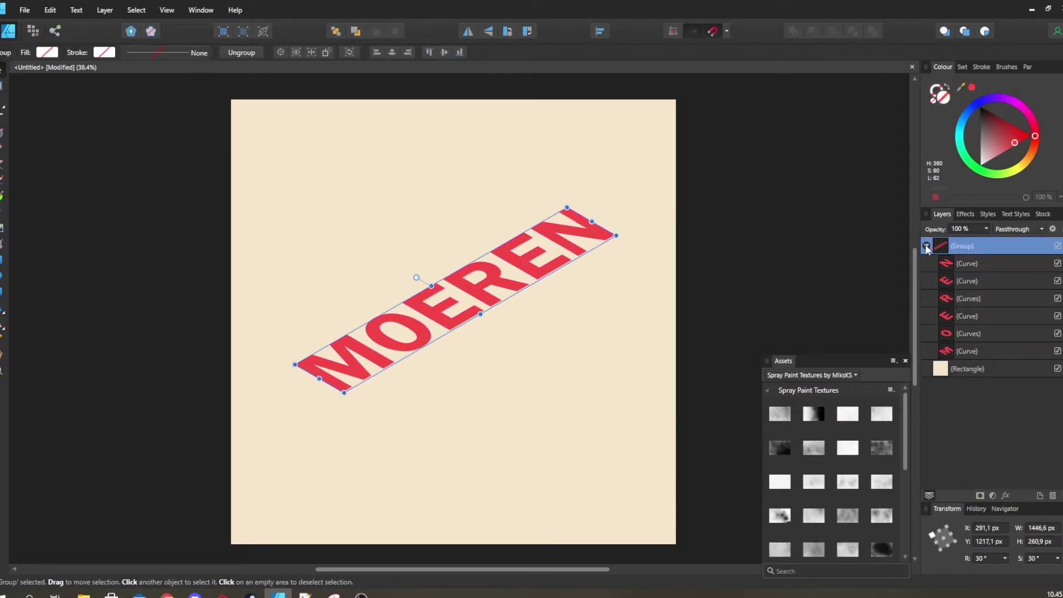
click(1000, 265)
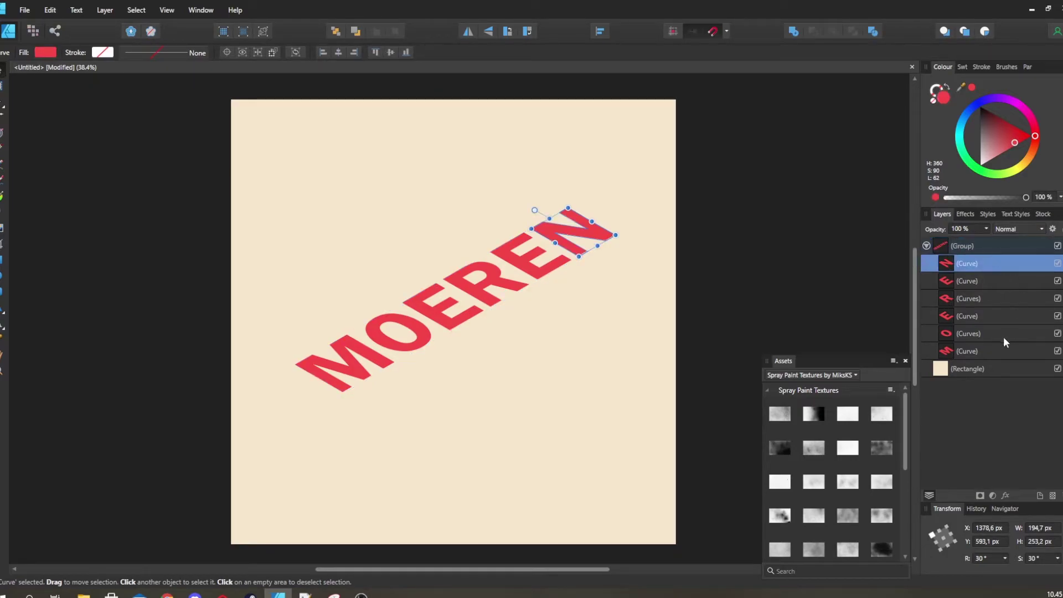
shift+click(999, 352)
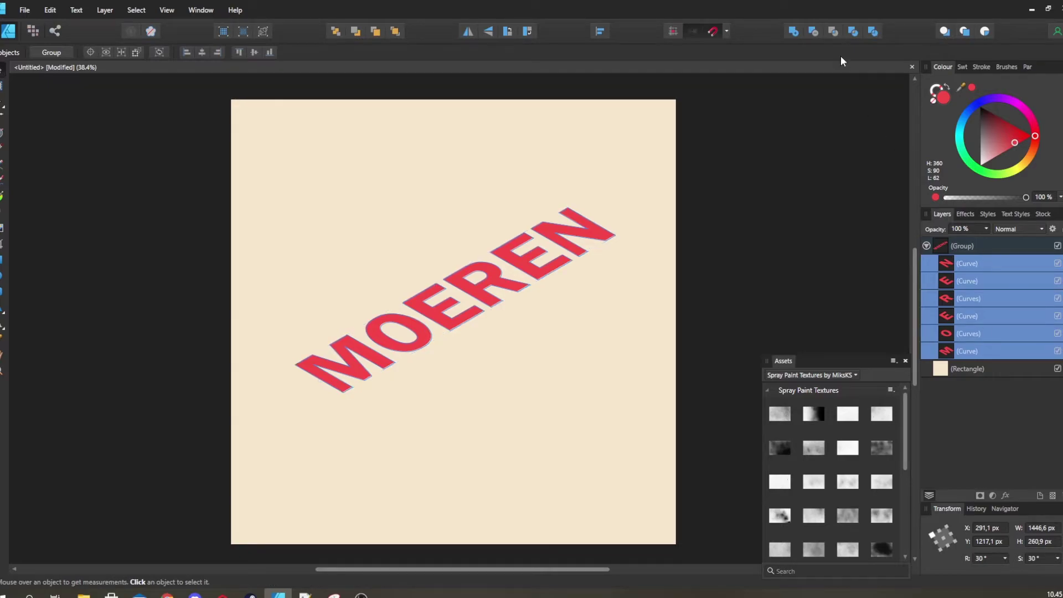
click(794, 32)
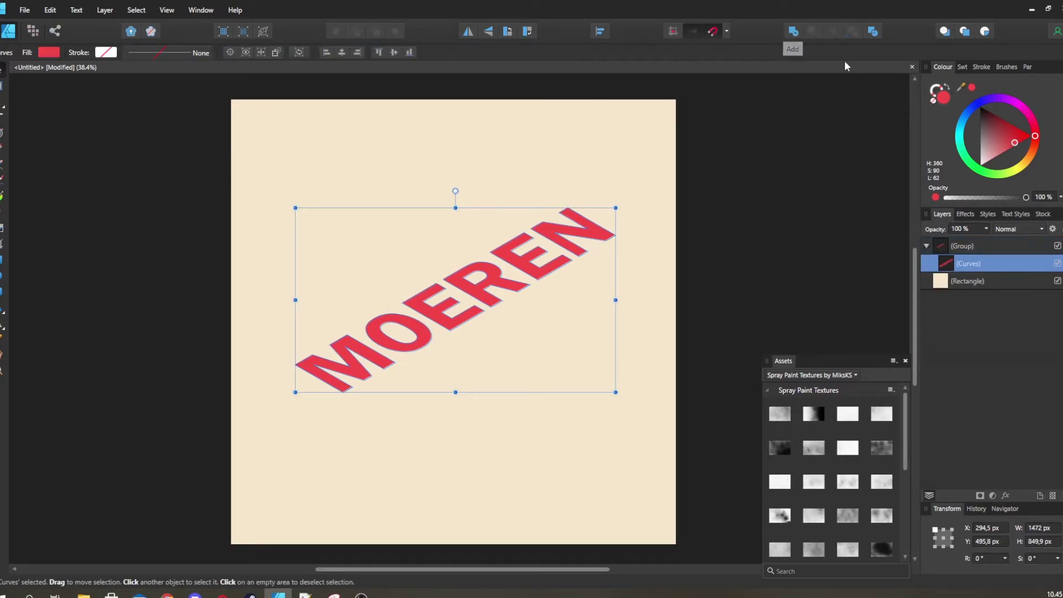
Step: Move the merged lettering out of its group and delete the leftover group
drag(981, 268, 972, 238)
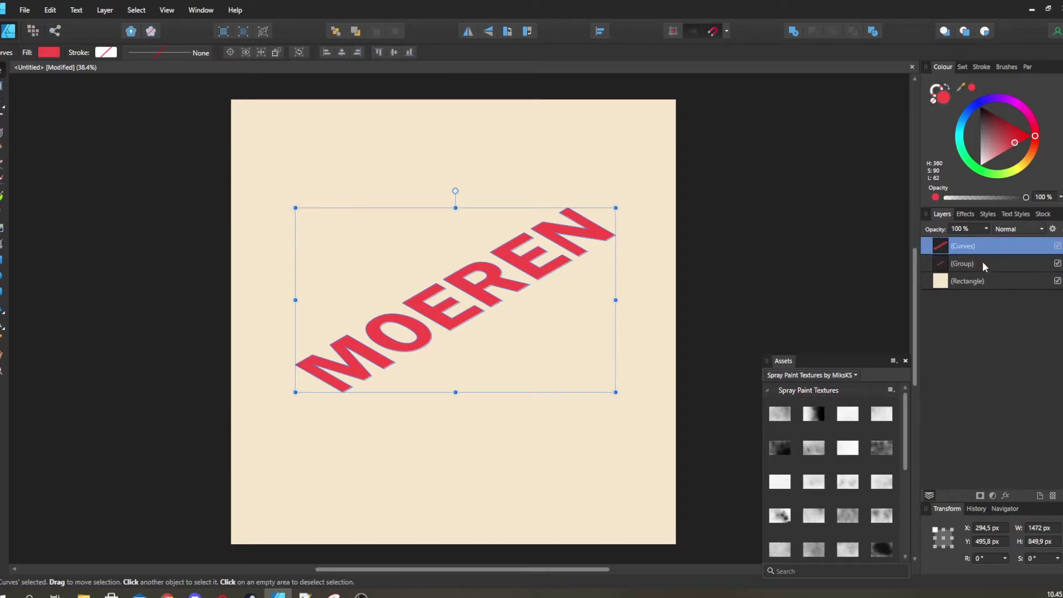
click(981, 263)
key(Delete)
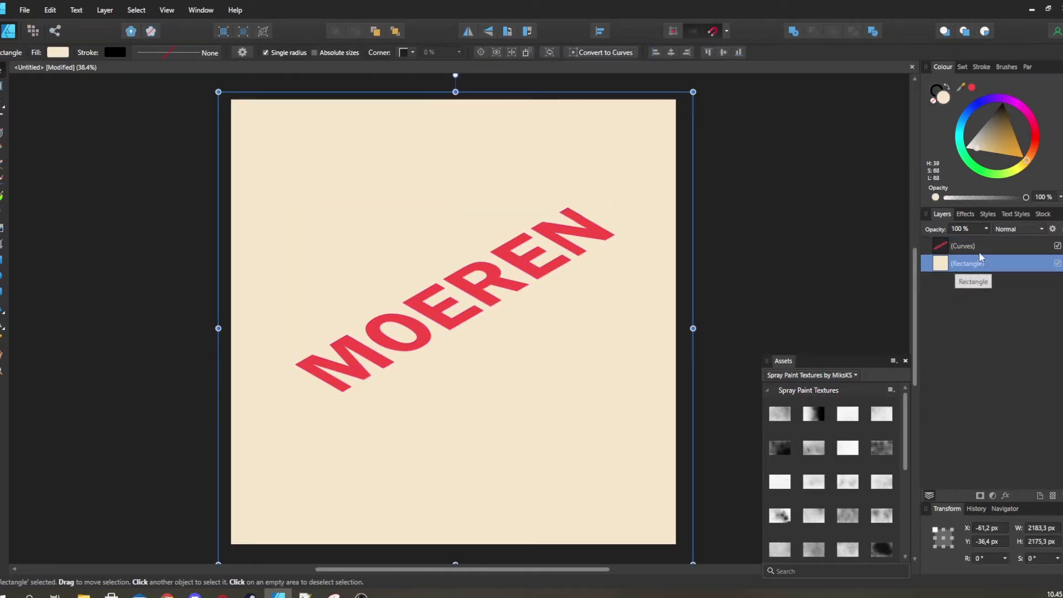
click(978, 251)
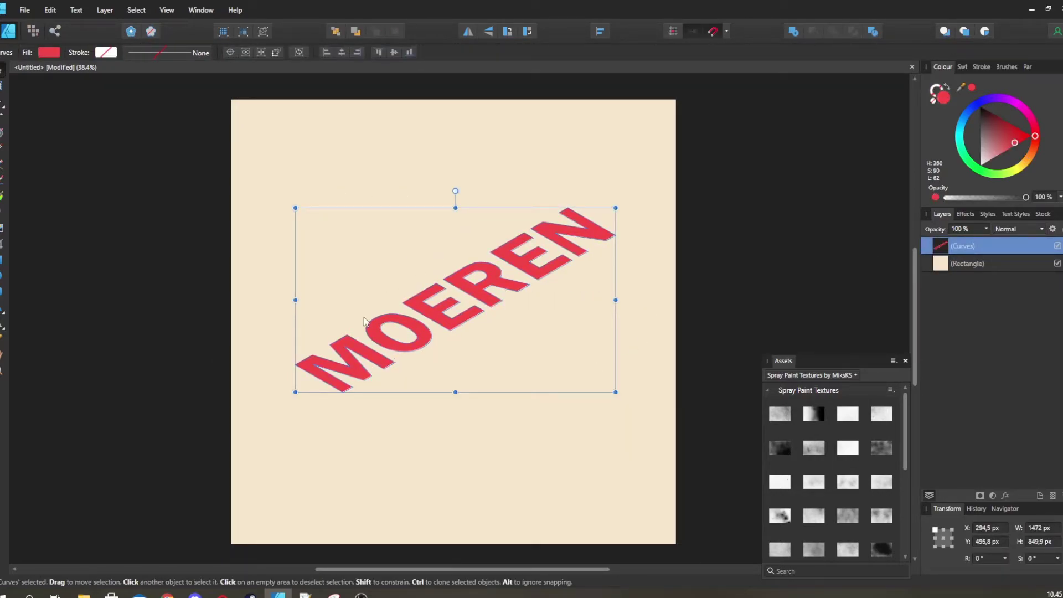
double_click(374, 359)
key(v)
scroll(303, 390, up, 5)
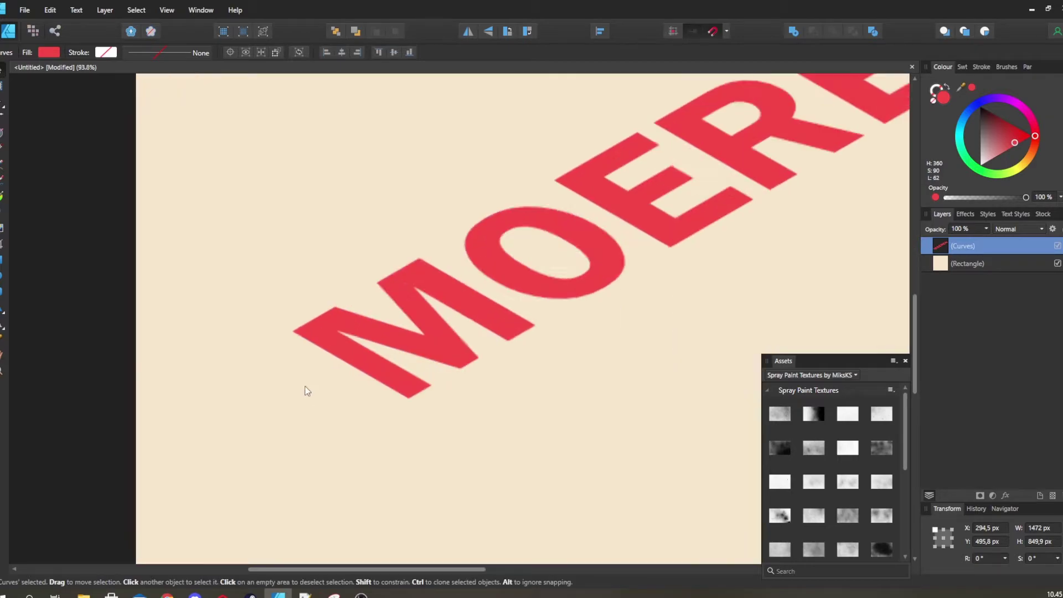
scroll(285, 341, up, 3)
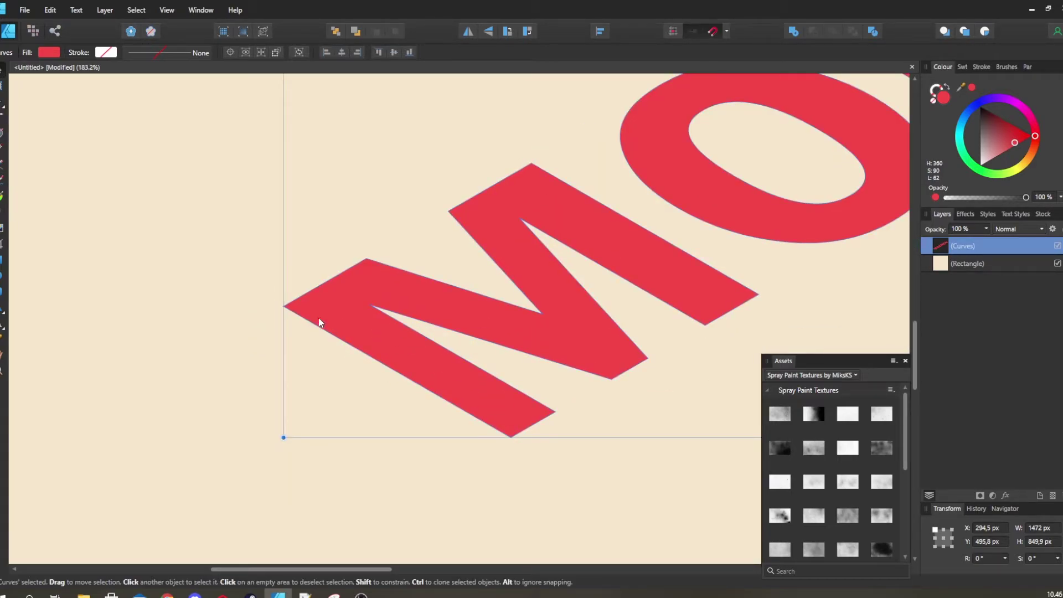
drag(319, 316, 319, 319)
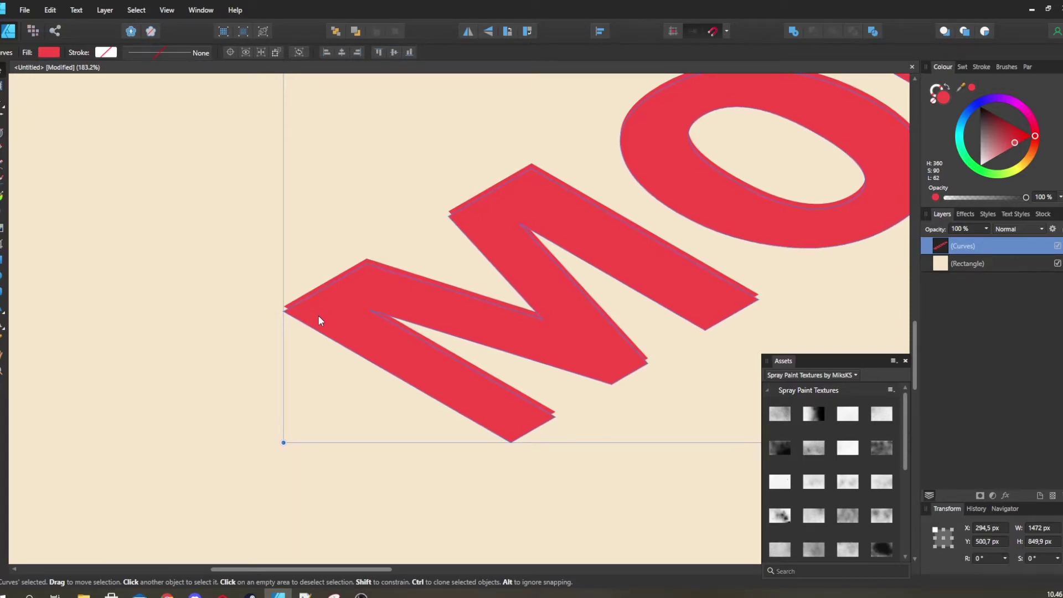
scroll(319, 319, down, 5)
scroll(319, 315, up, 7)
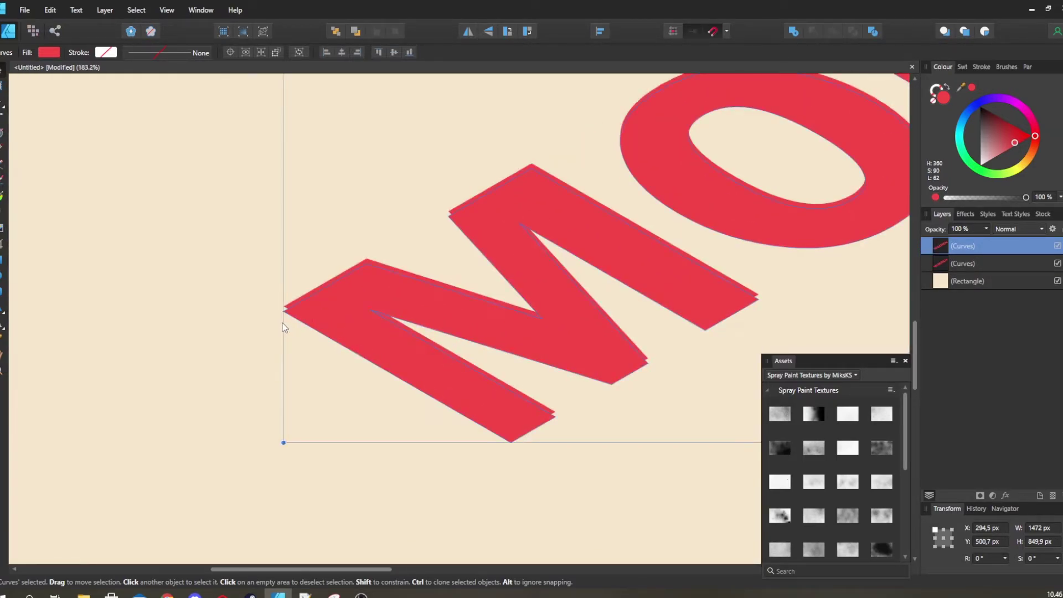
key(ctrl+z)
scroll(290, 316, down, 7)
scroll(291, 320, down, 3)
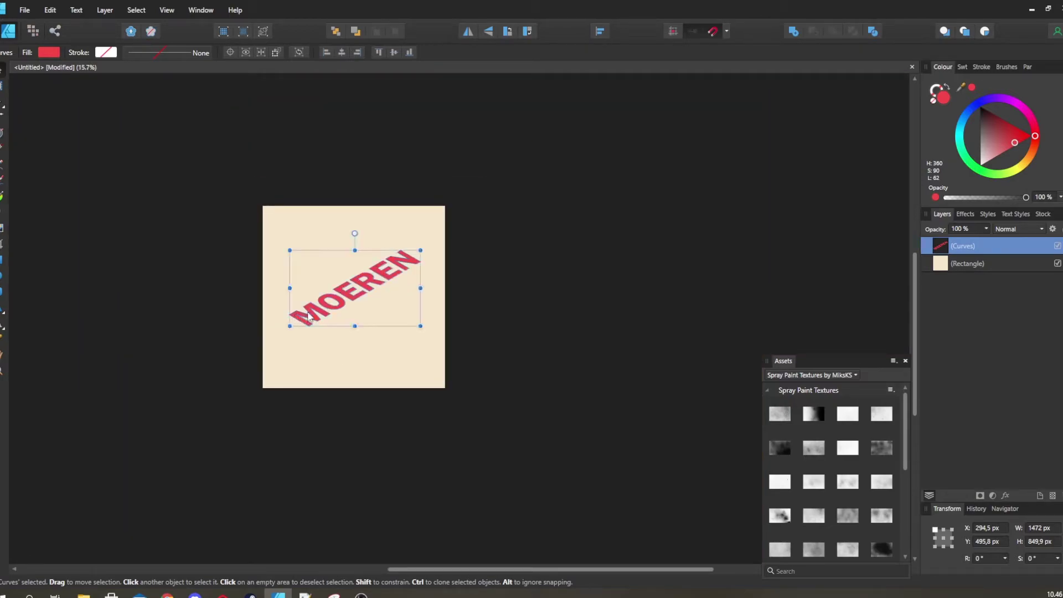
drag(308, 314, 308, 319)
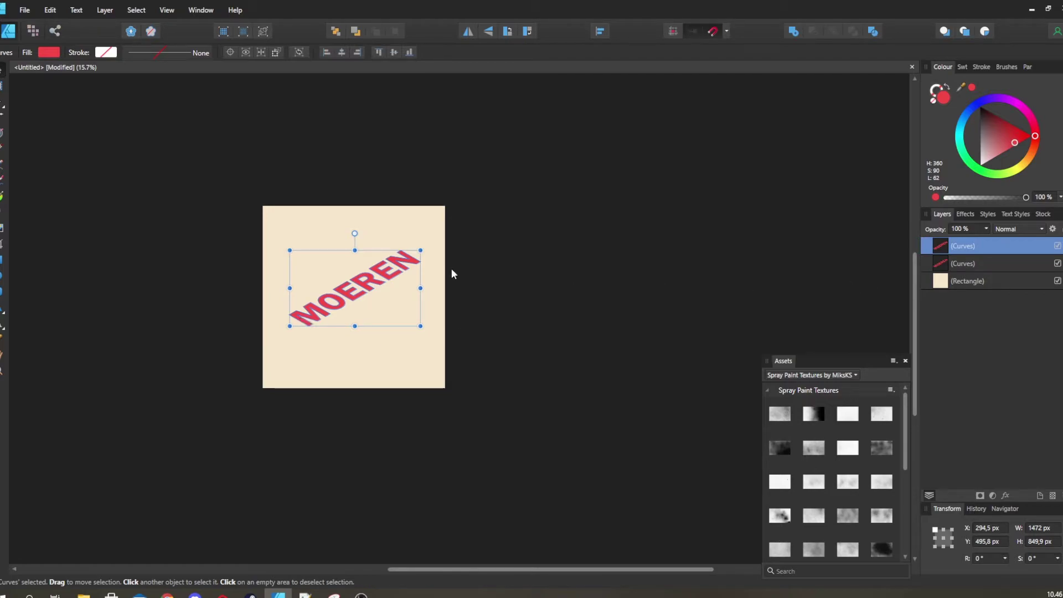
drag(452, 269, 477, 276)
key(ctrl+z)
Step: Place a copy of the red lettering about 5 px straight below the original
scroll(355, 302, up, 2)
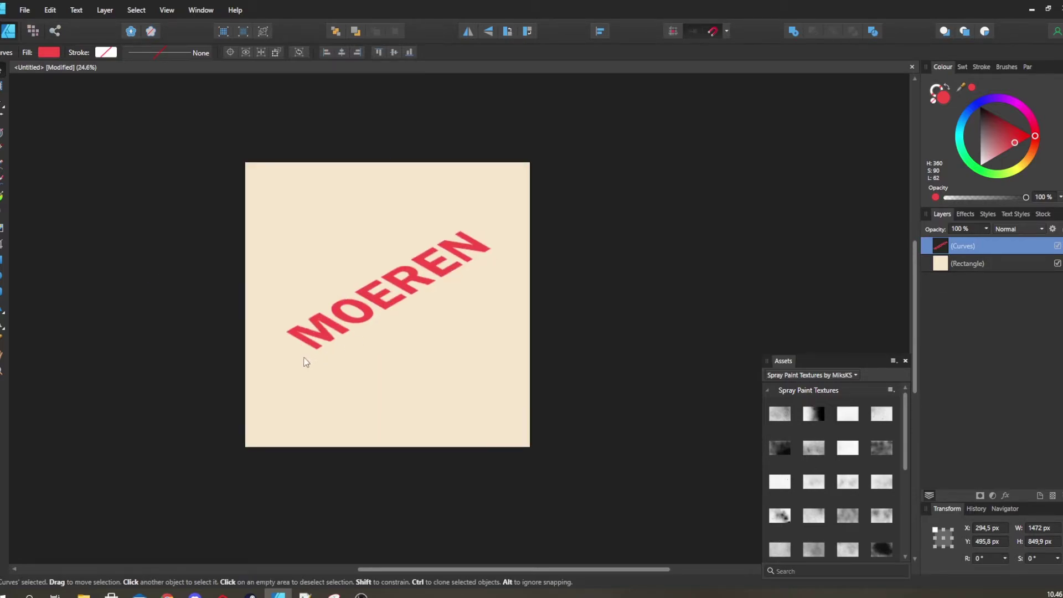
scroll(306, 362, up, 8)
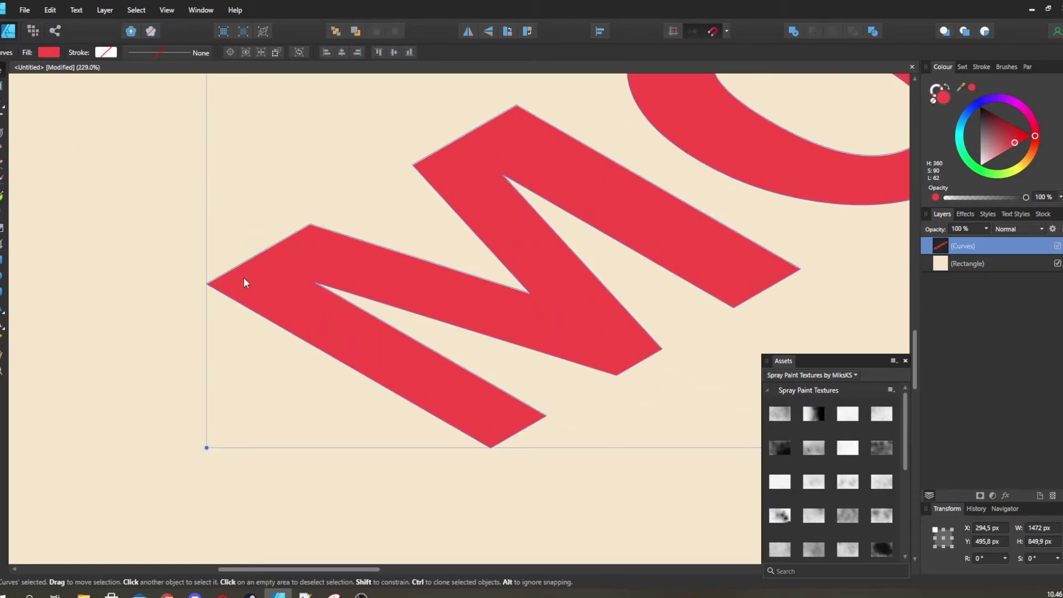
scroll(249, 280, down, 2)
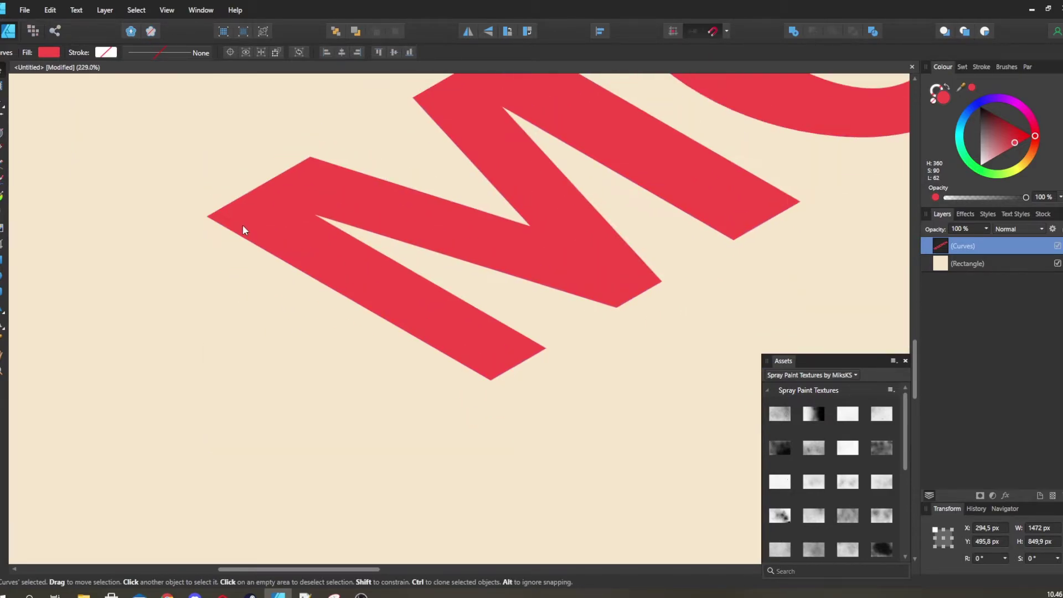
scroll(225, 241, up, 3)
drag(218, 192, 217, 204)
scroll(253, 206, down, 5)
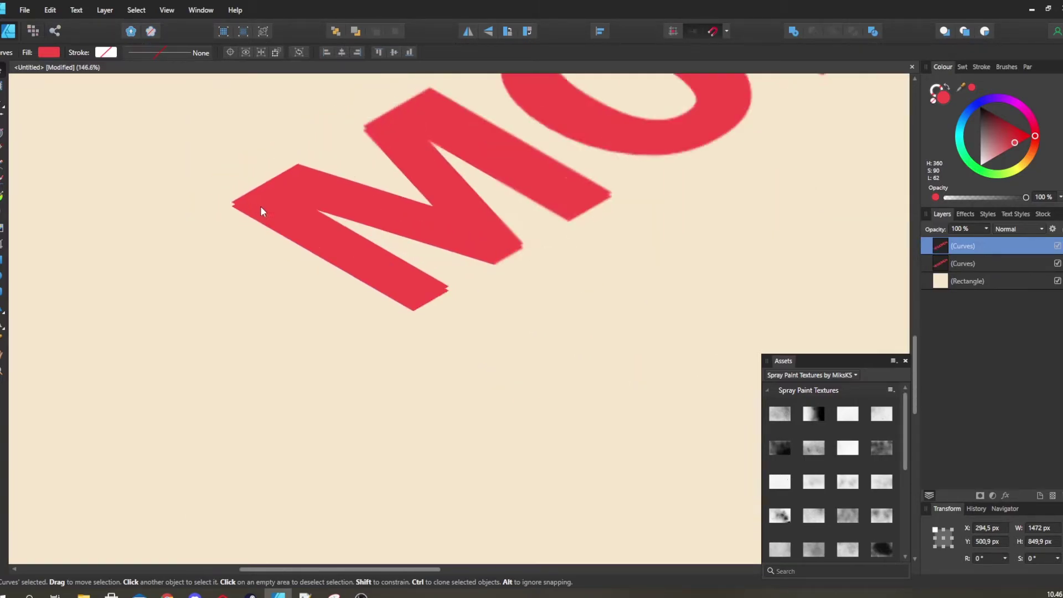
Step: Duplicate the offset lettering copy with the same downward shift, reaching about Y 506 px
scroll(260, 206, down, 8)
scroll(547, 238, up, 3)
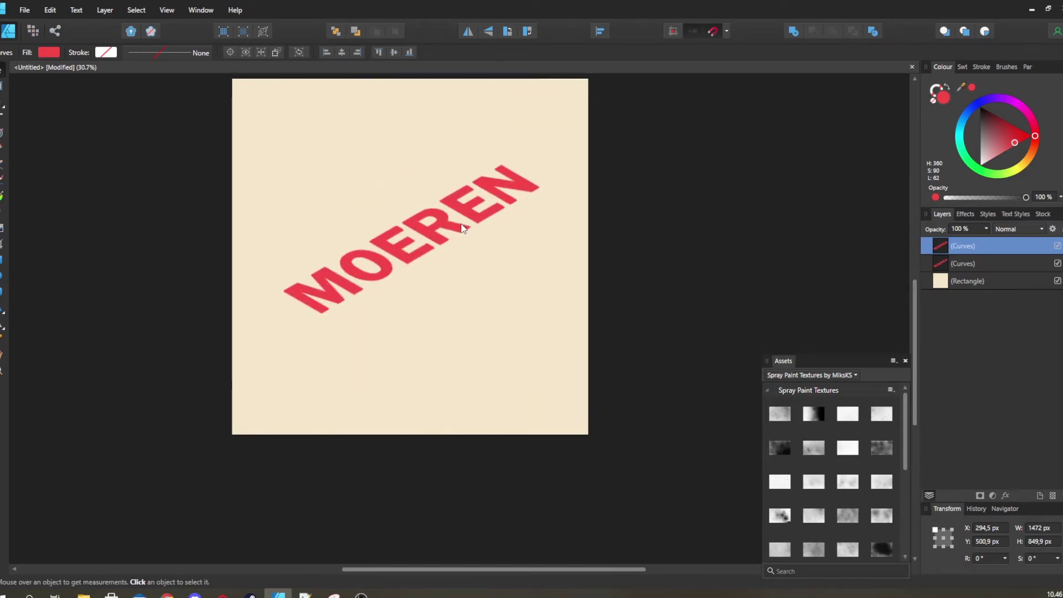
click(464, 228)
drag(465, 226, 467, 250)
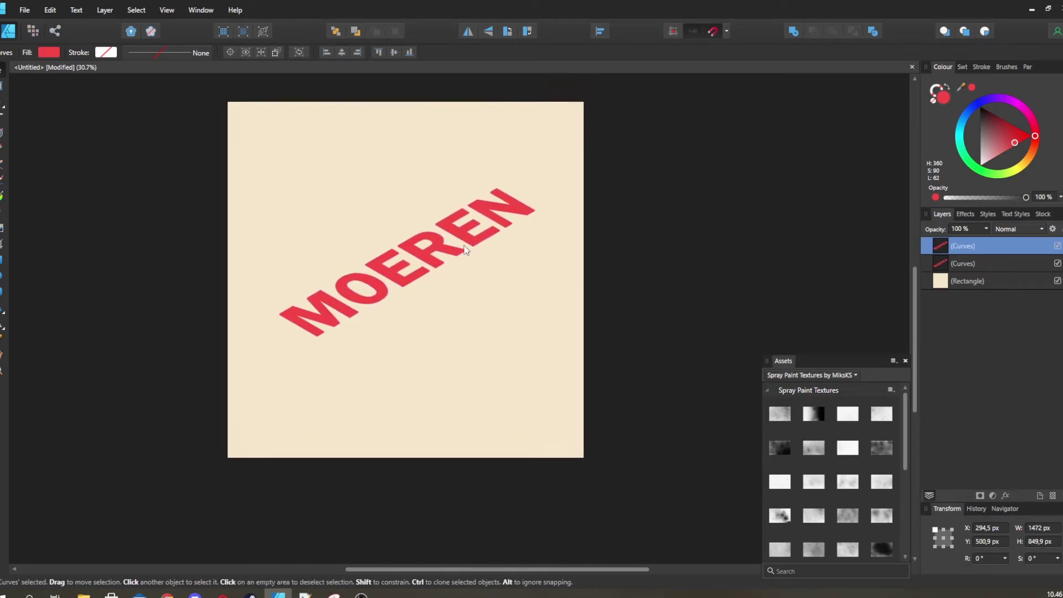
drag(433, 282, 423, 301)
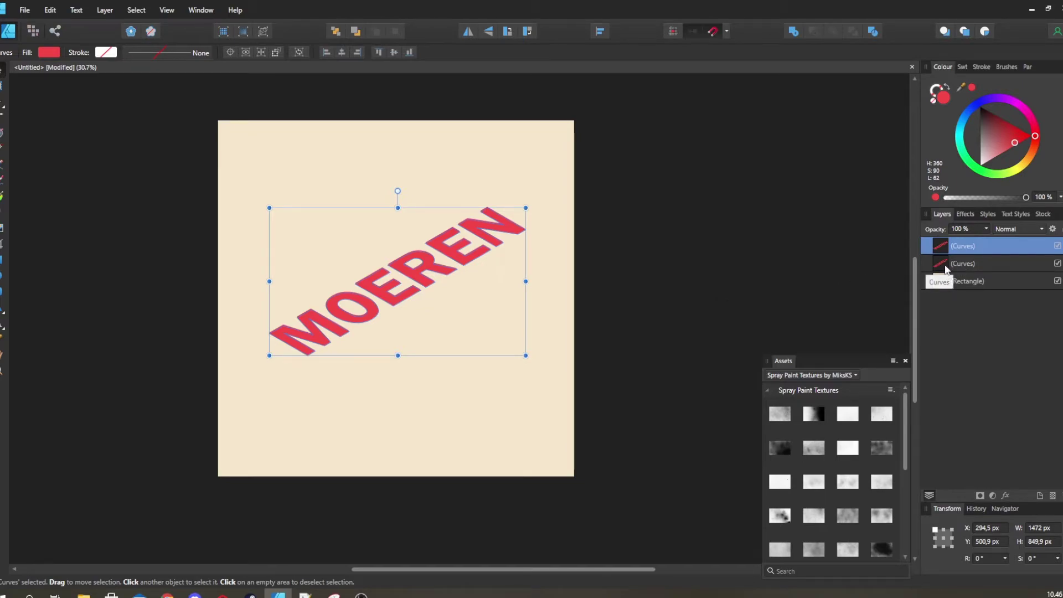
right_click(968, 249)
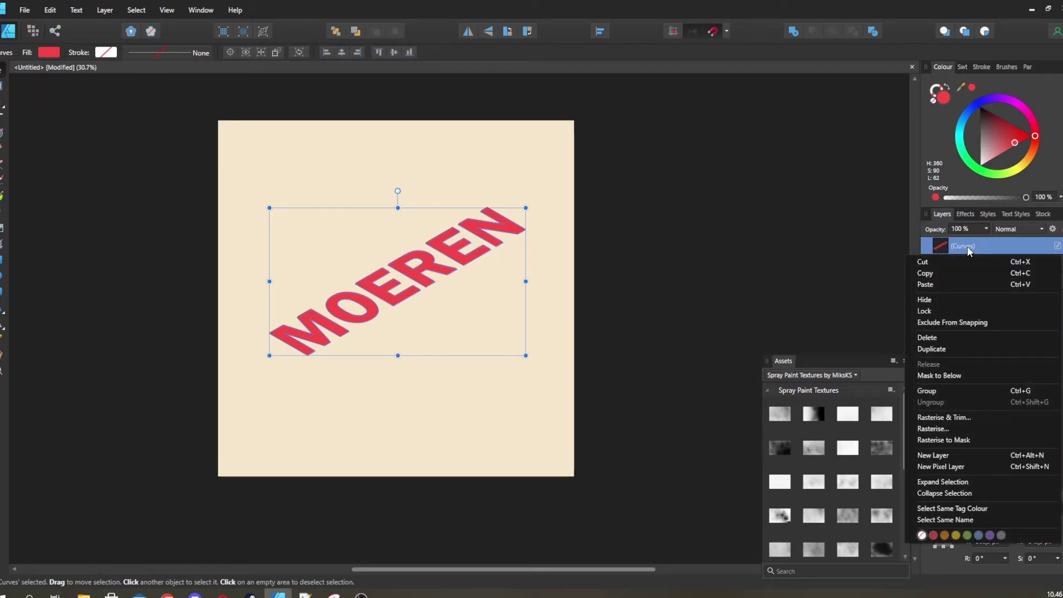
click(968, 349)
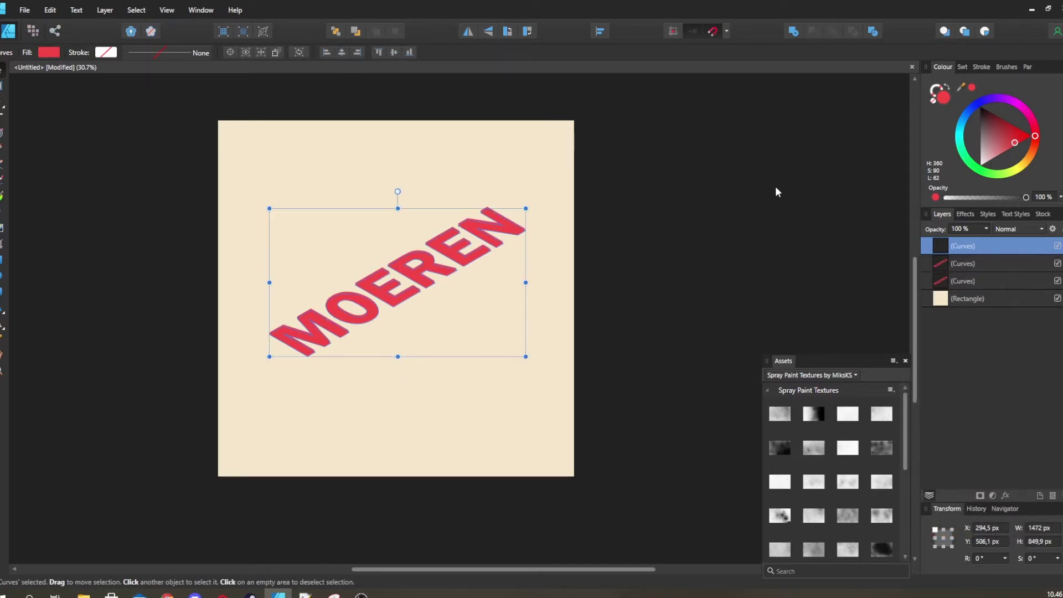
Step: Repeat the shifted duplication of the lettering to build an extruded stack down to about Y 562.6 px
key(Down)
key(ctrl+j)
key(ctrl+j)
key(ctrl+j)
key(ctrl+j)
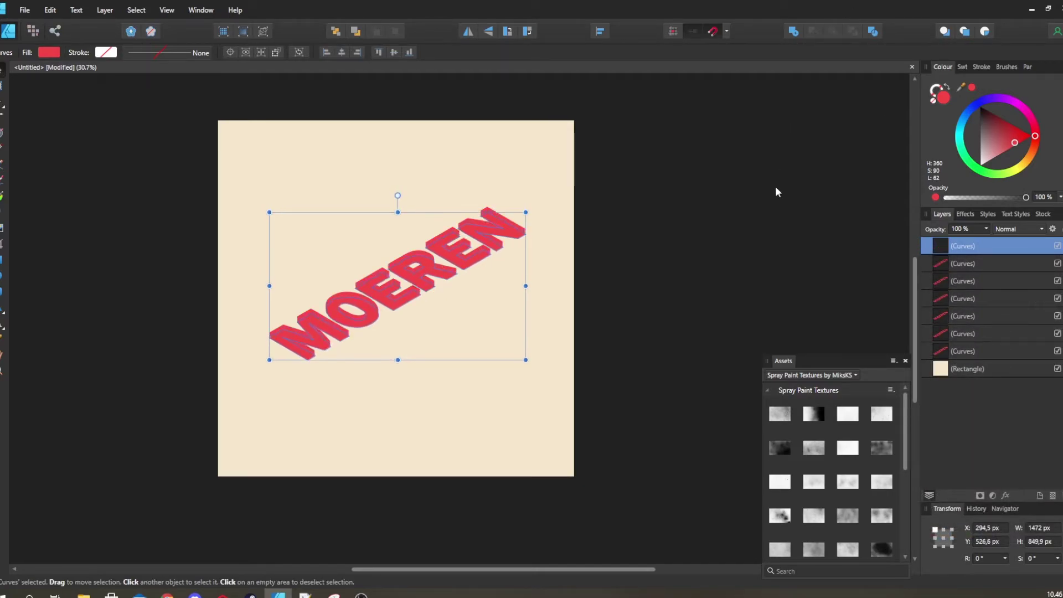
key(ctrl+j)
key(ctrl+j)
key(Down)
key(ctrl+j)
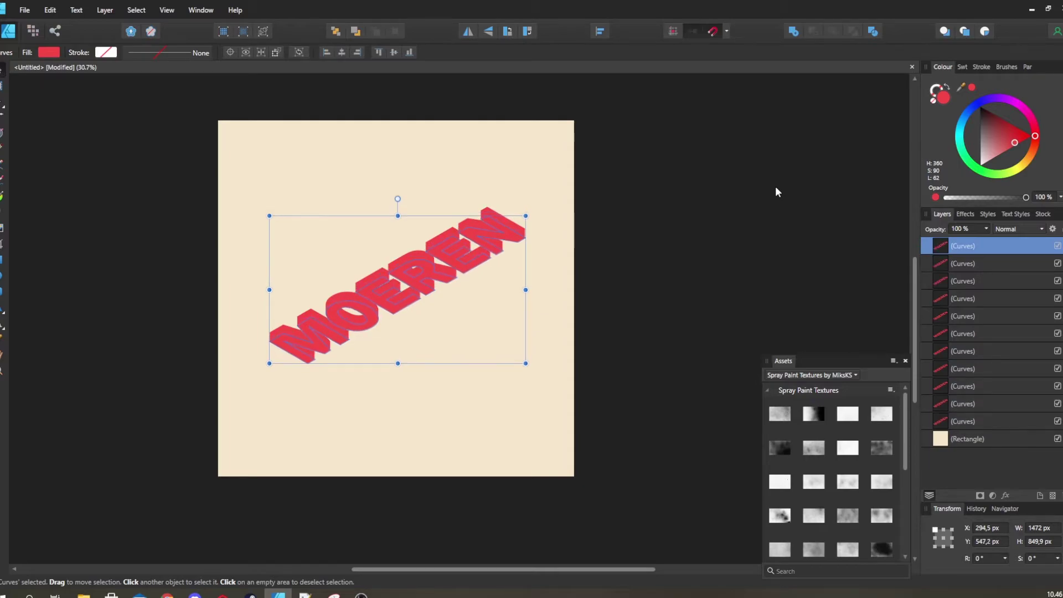
key(ctrl+j)
key(Down)
key(ctrl+j)
key(Down)
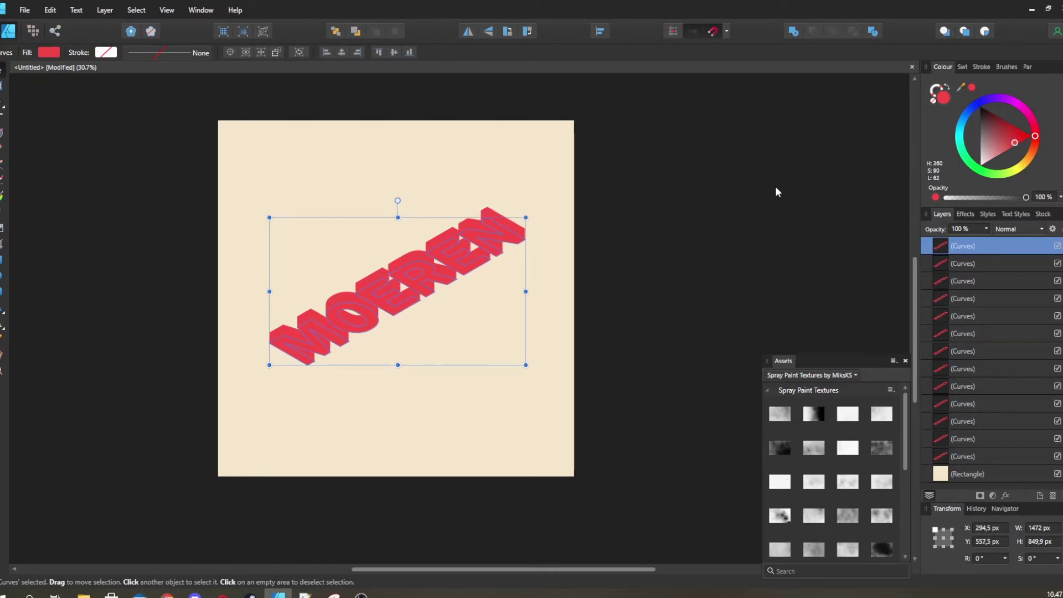
key(ctrl+j)
key(Down)
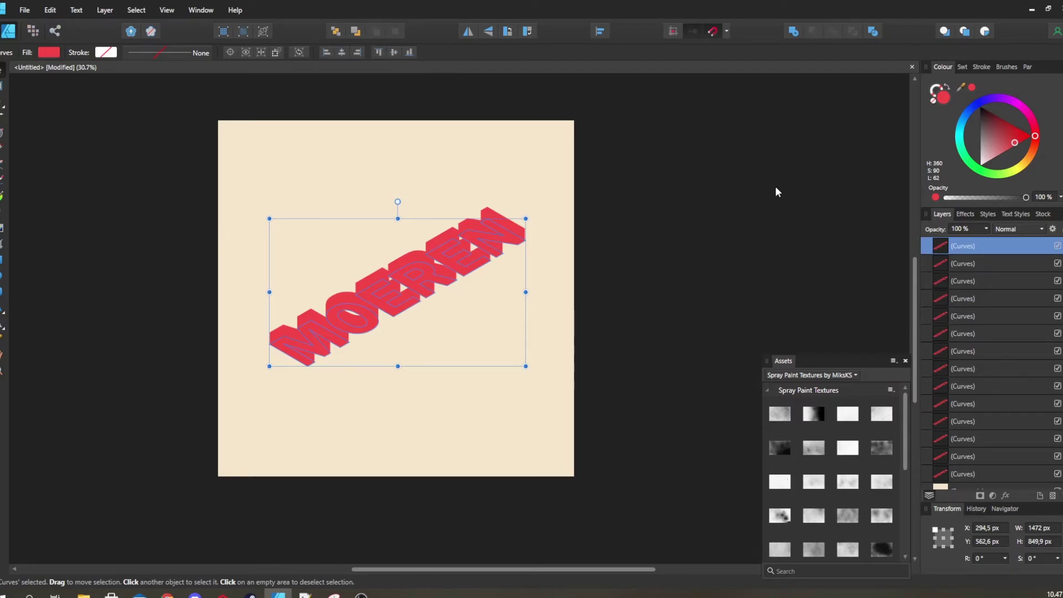
scroll(1018, 317, down, 1)
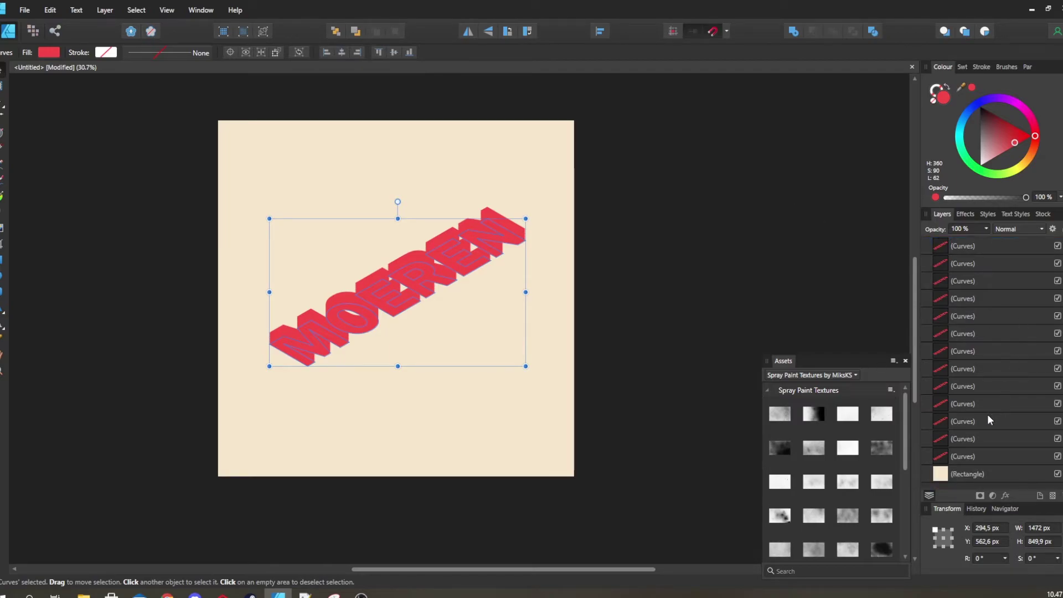
Step: Merge all the offset lettering copies above the bottommost layer into one shape and fill it with dark navy (H 221, S 25, L 27)
shift+click(977, 440)
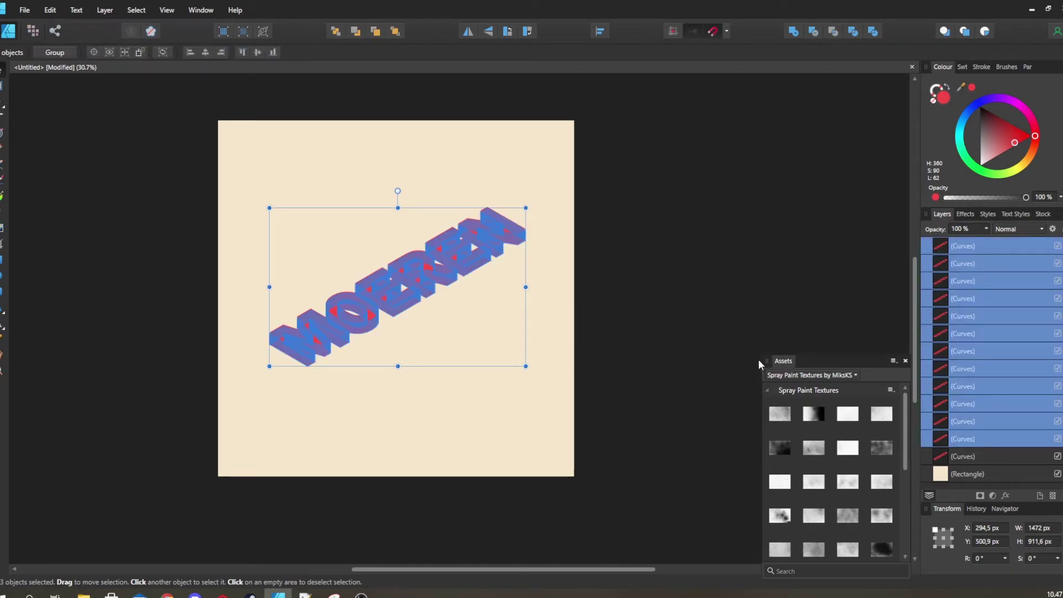
key(ctrl+k)
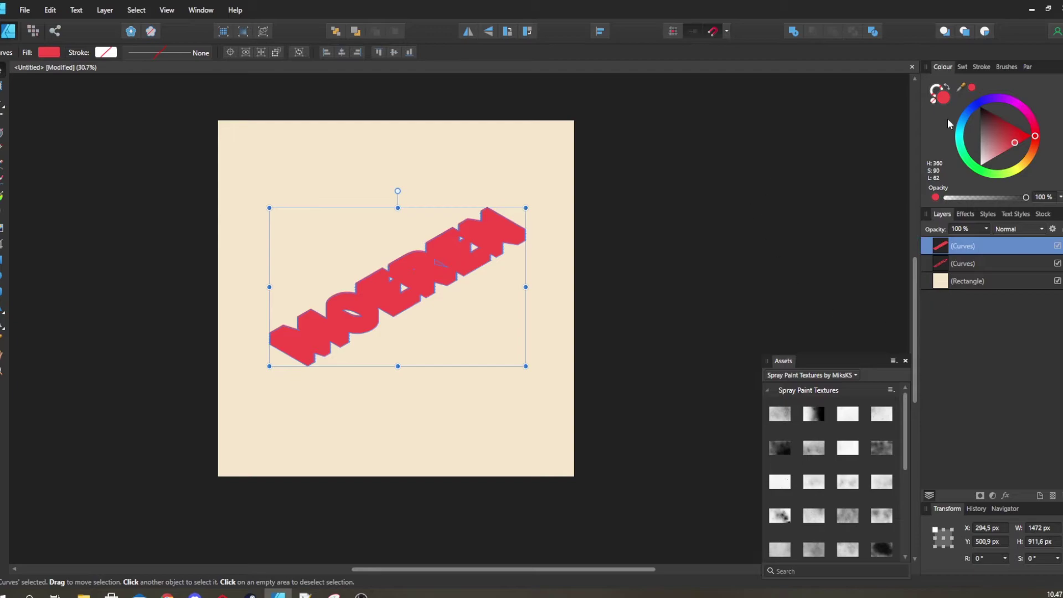
drag(969, 89, 95, 321)
click(971, 87)
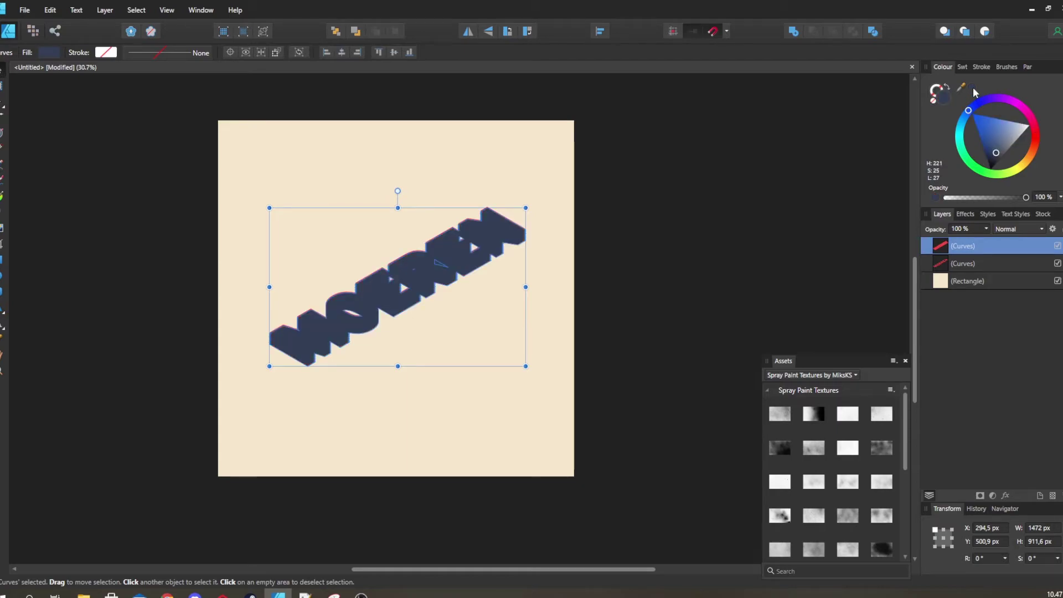
Step: Move the original red lettering above the navy extrusion in the layer order and deselect it
click(972, 264)
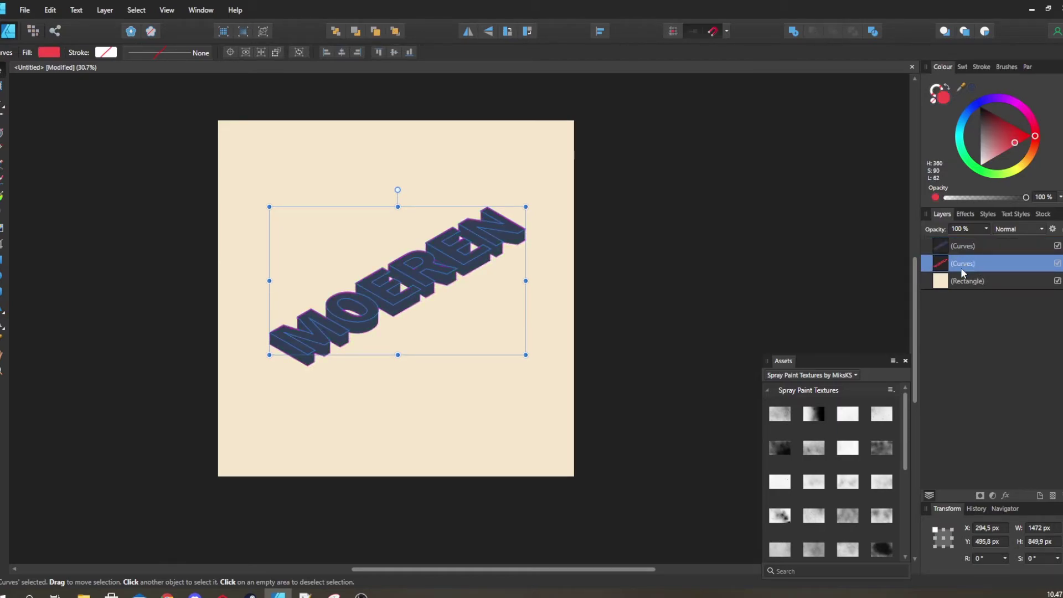
double_click(960, 264)
drag(939, 263, 942, 240)
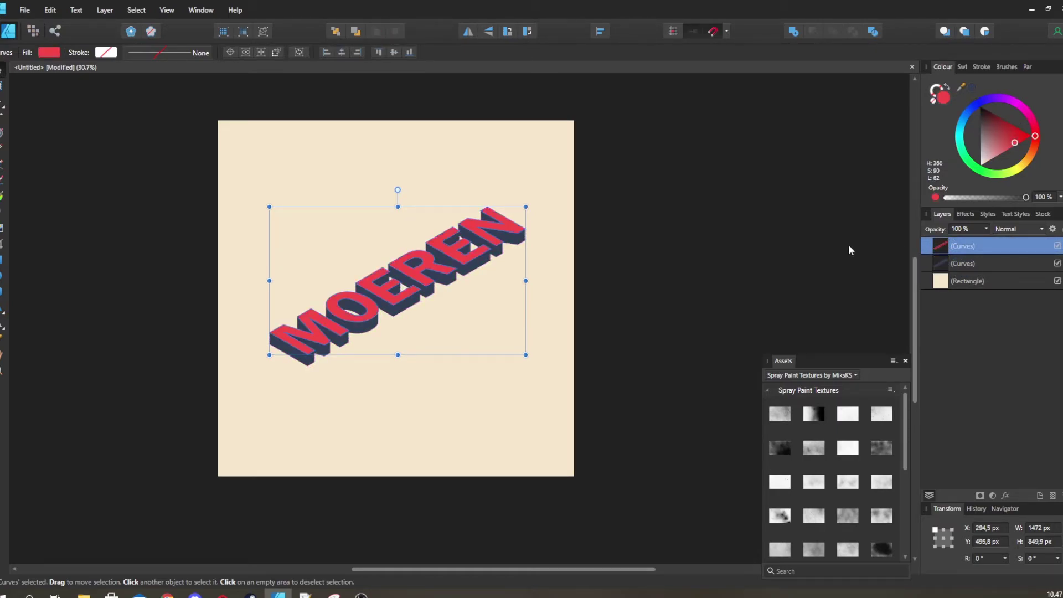
click(679, 245)
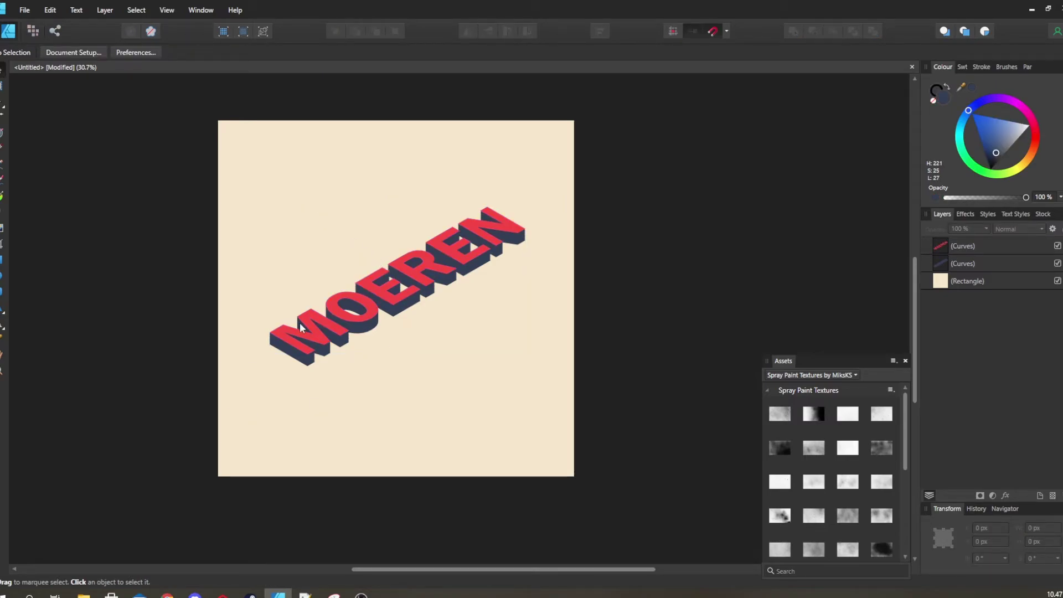
Step: Start a Pen path with a straight vertical line over the serrated outer edge of the M's first leg, down to its lower corner
scroll(406, 310, down, 2)
scroll(407, 310, down, 3)
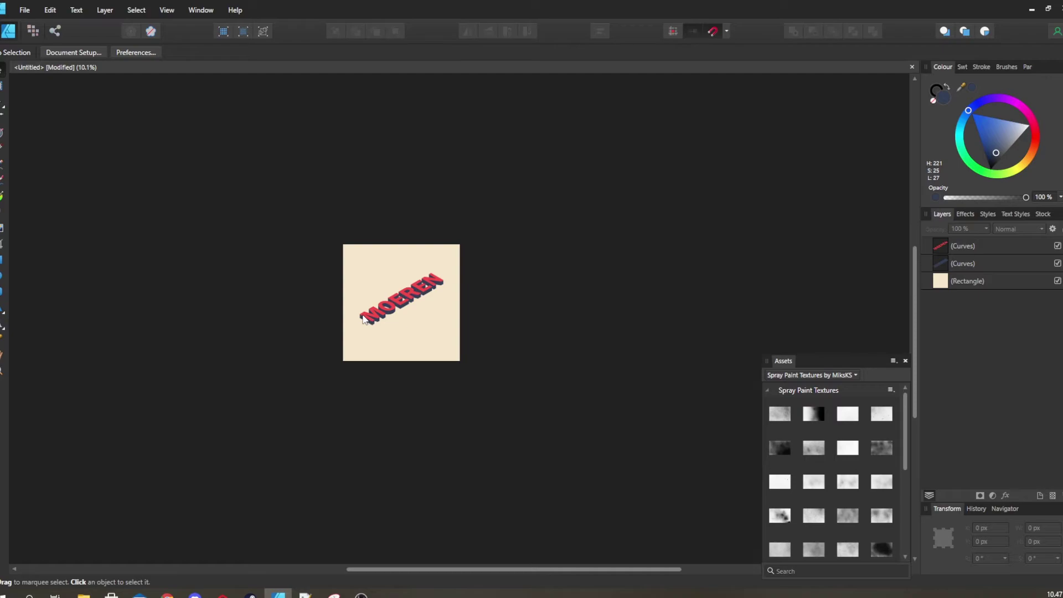
scroll(362, 319, up, 12)
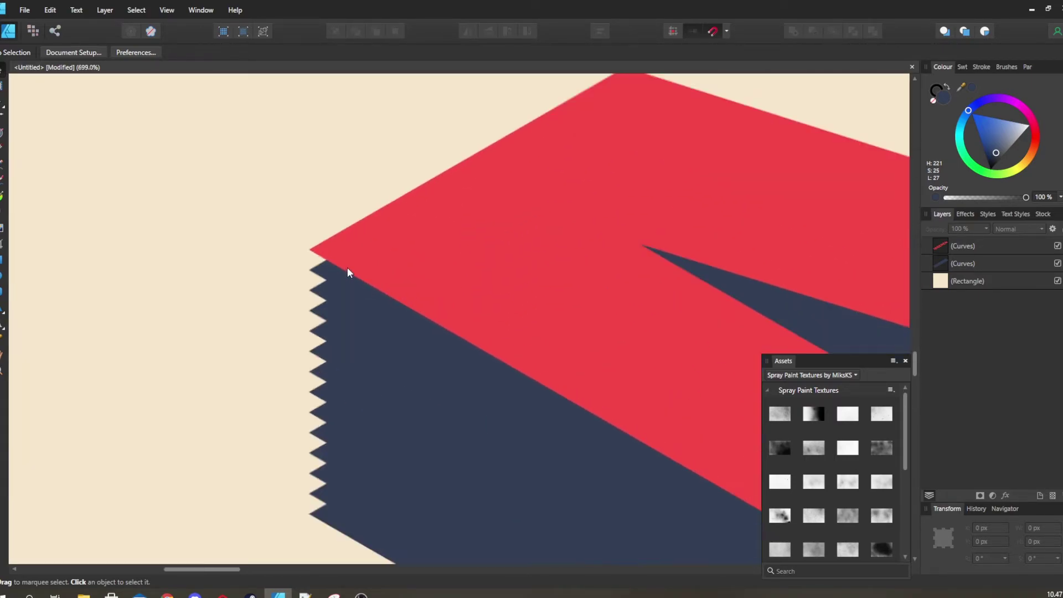
scroll(347, 267, up, 1)
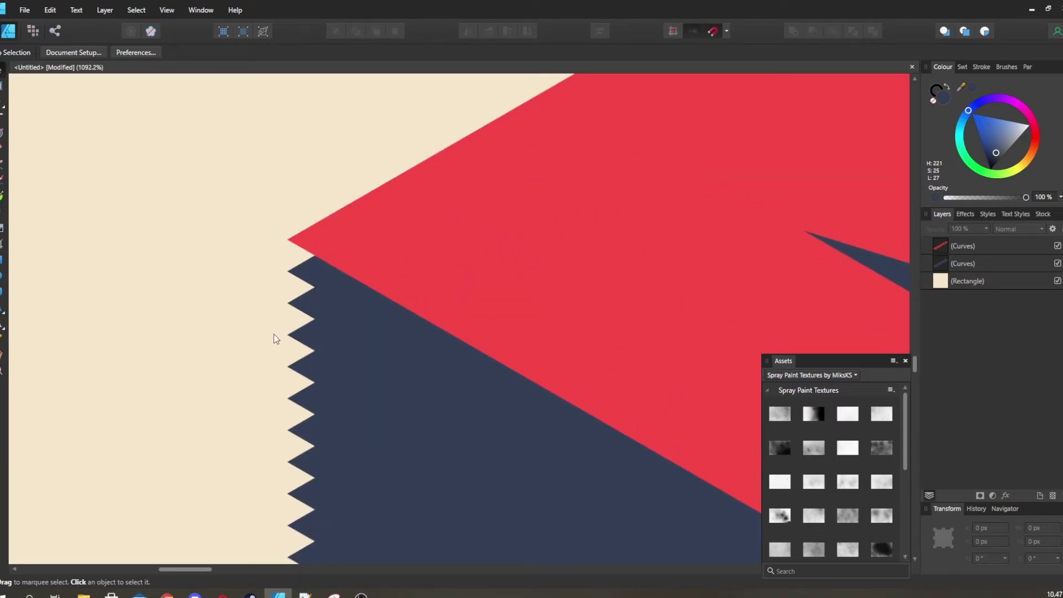
scroll(335, 372, down, 5)
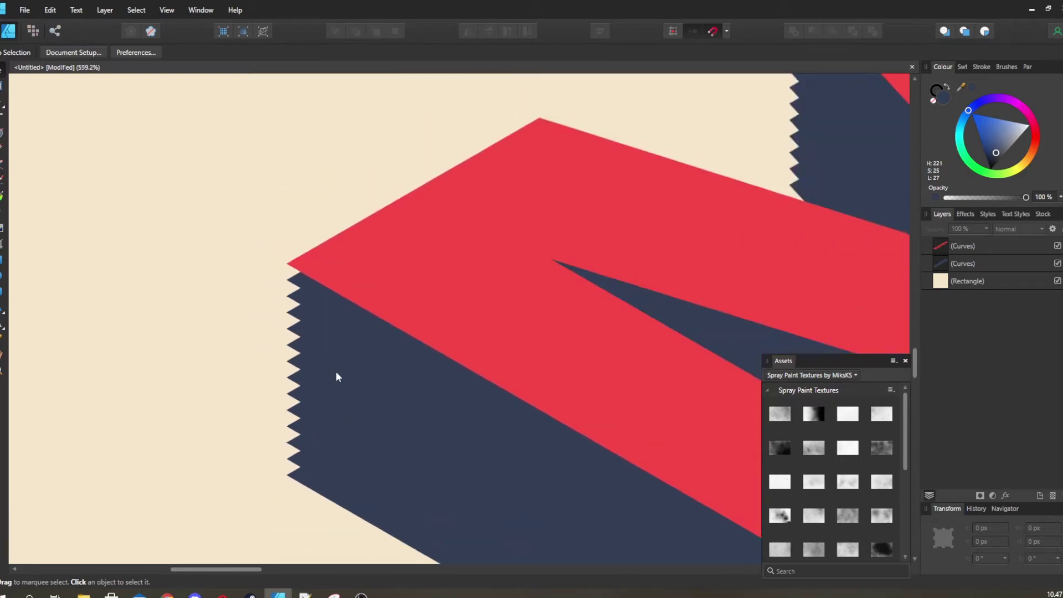
click(542, 295)
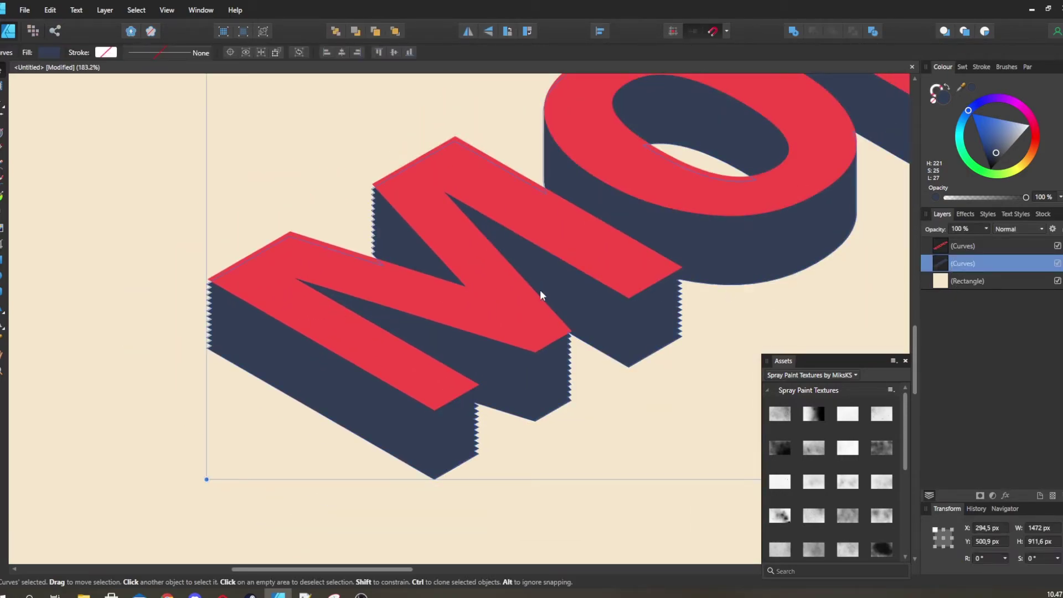
key(p)
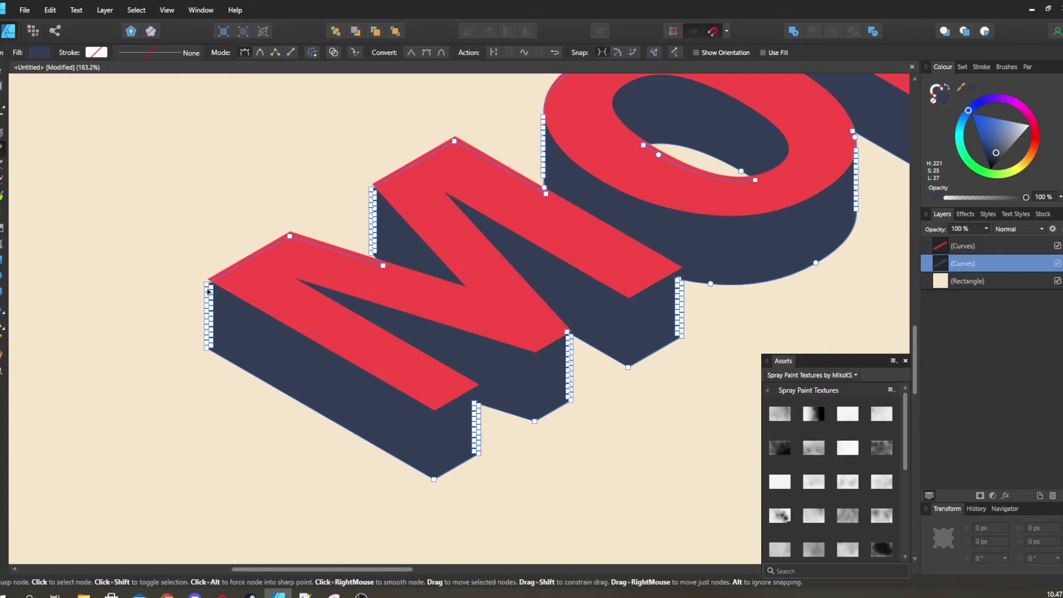
scroll(199, 259, up, 3)
click(199, 257)
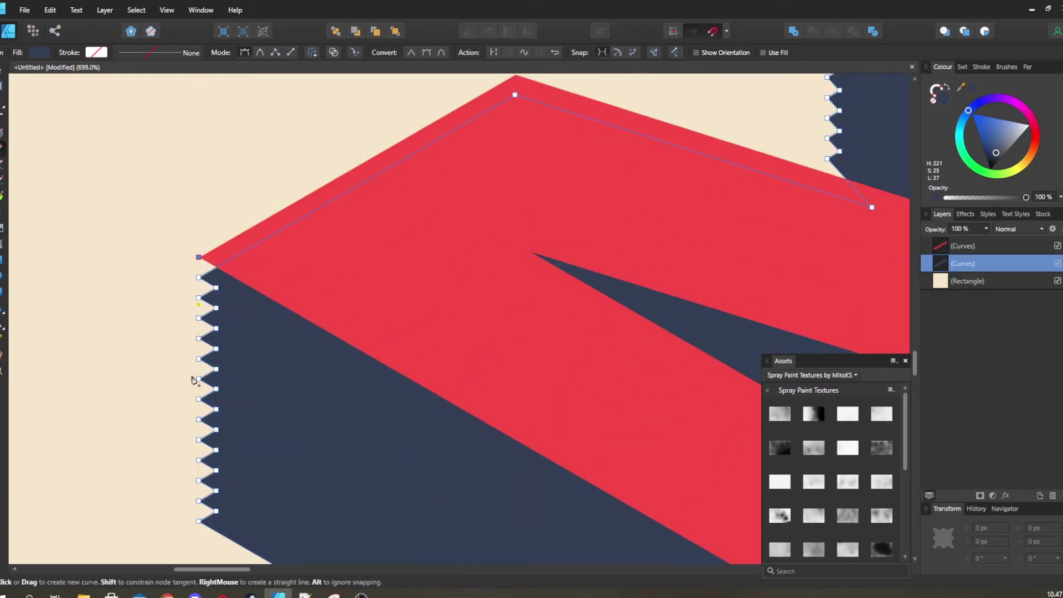
click(199, 520)
drag(318, 506, 166, 286)
Step: Continue the path around the lower edge and end face of the M's first leg, closing it along the red face
scroll(316, 339, down, 3)
click(472, 461)
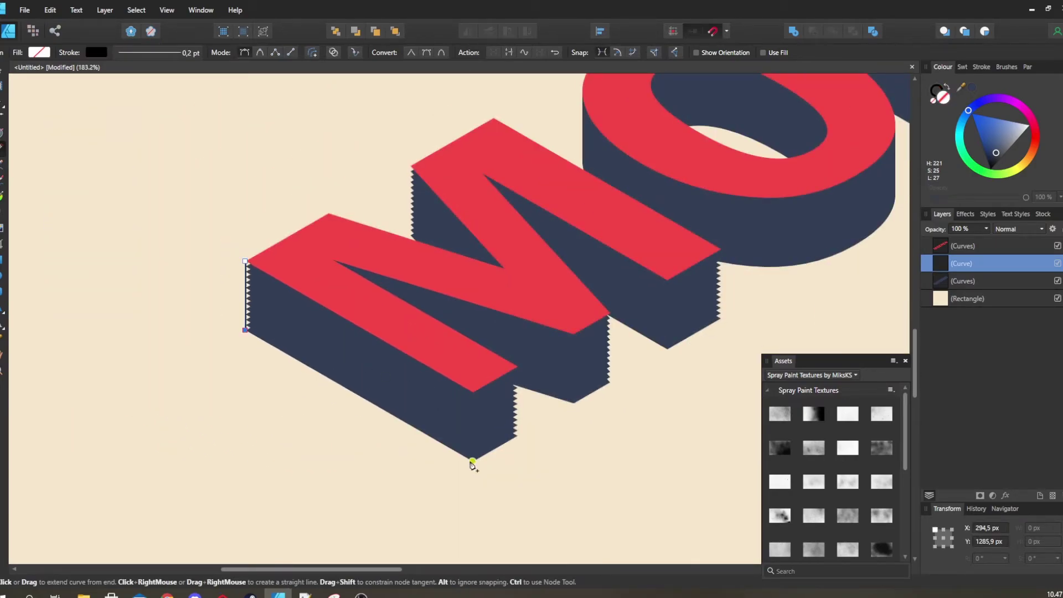
click(516, 435)
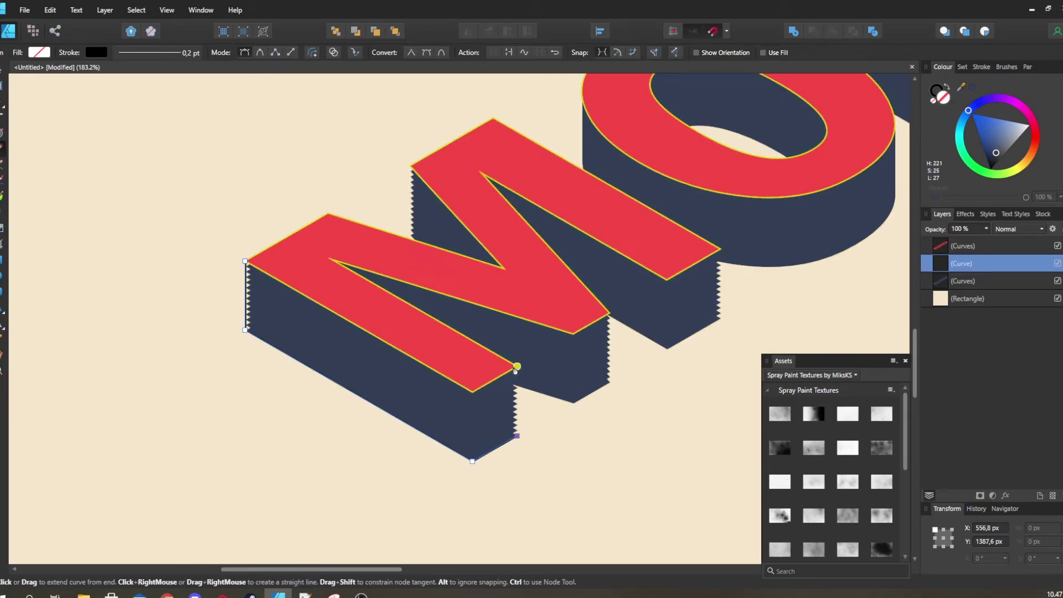
click(517, 366)
click(472, 391)
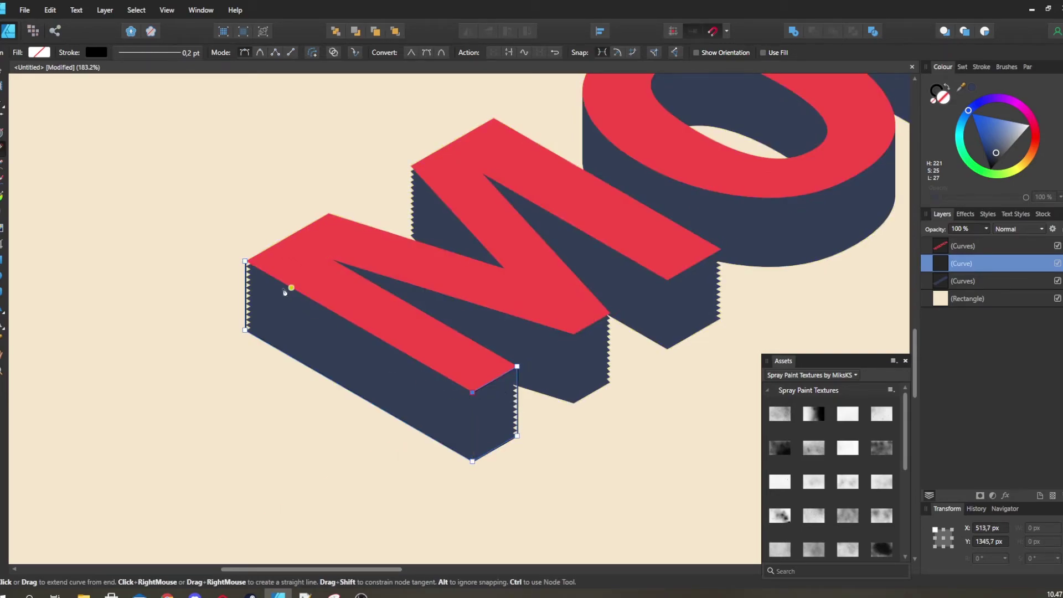
click(245, 261)
Step: Remove the patch shape's stroke, fill it with the extrusion's dark navy and deselect it
scroll(419, 349, up, 1)
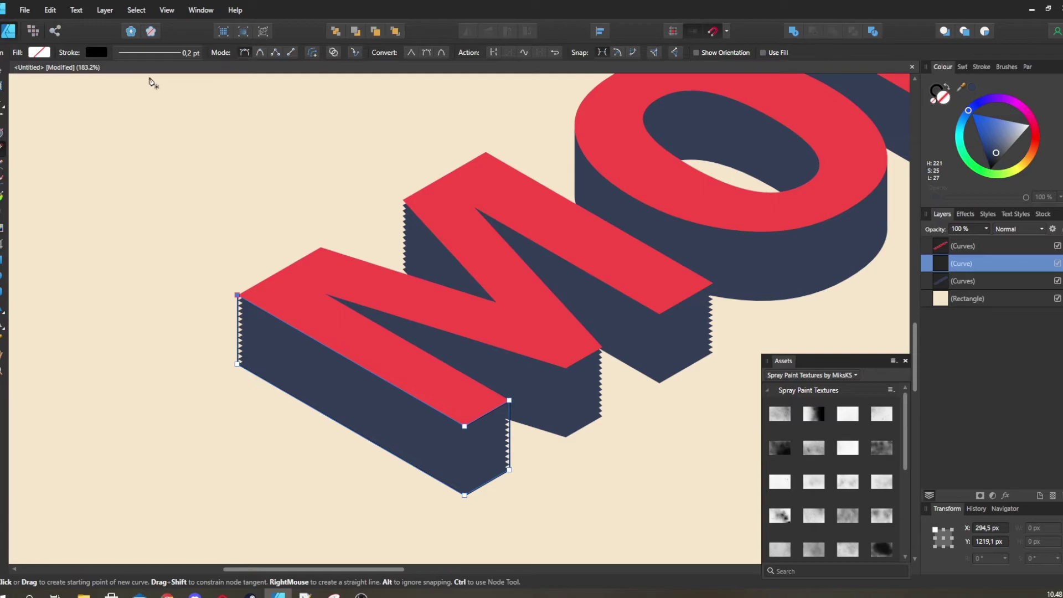
click(144, 53)
click(123, 76)
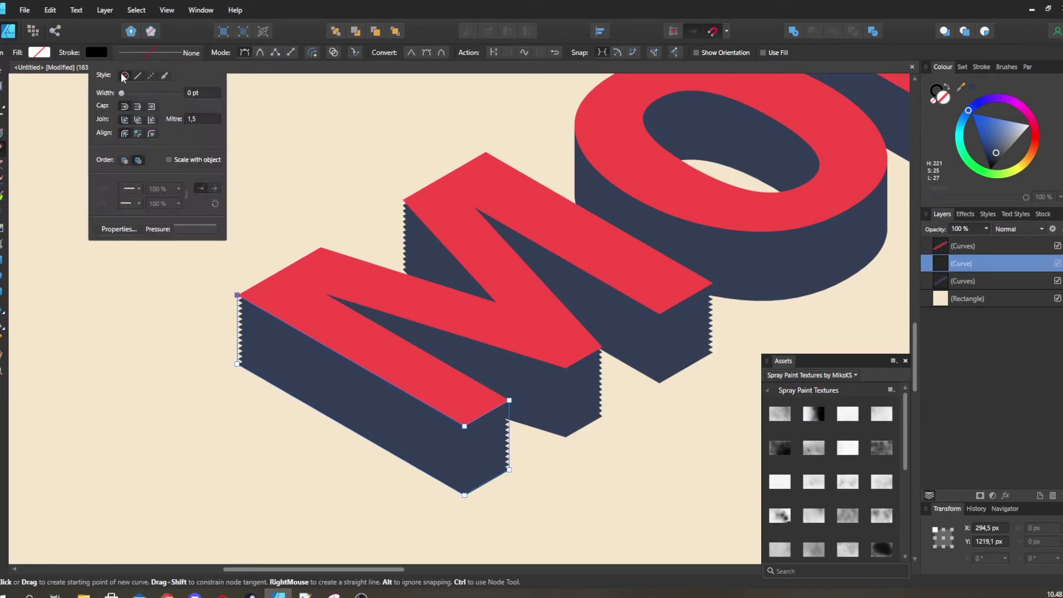
click(34, 53)
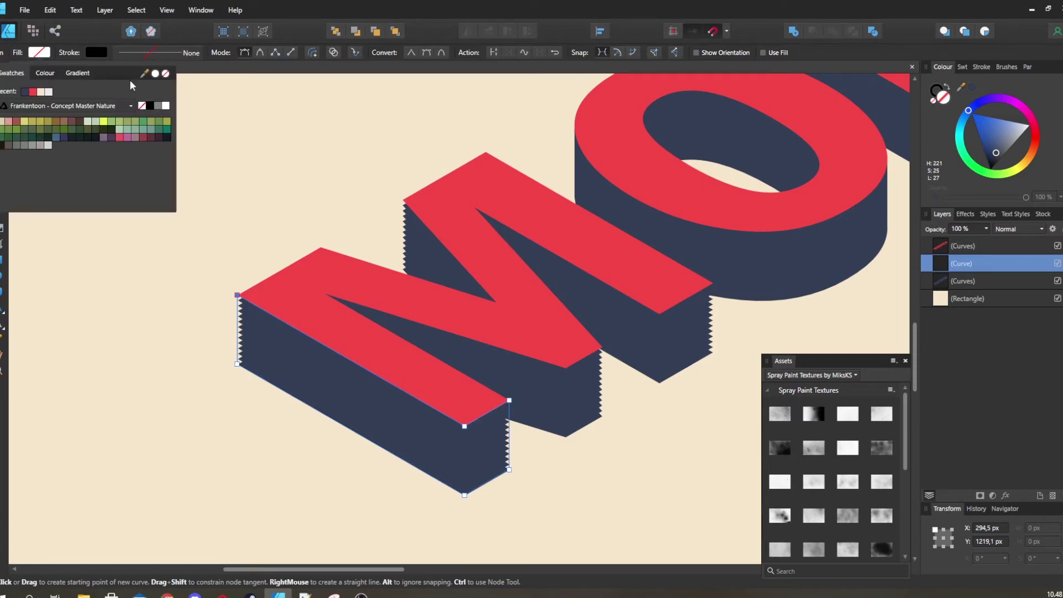
click(25, 92)
drag(309, 224, 268, 230)
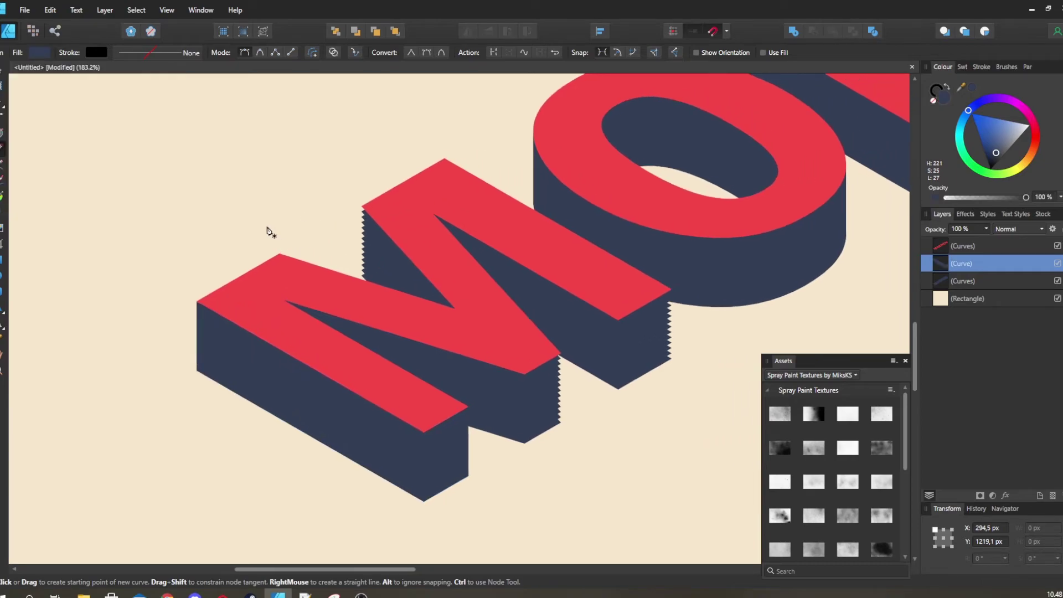
key(v)
scroll(291, 250, down, 4)
click(59, 273)
Step: Draw a closed four-cornered Pen shape over the serrated end face of the M's middle point
scroll(258, 281, up, 4)
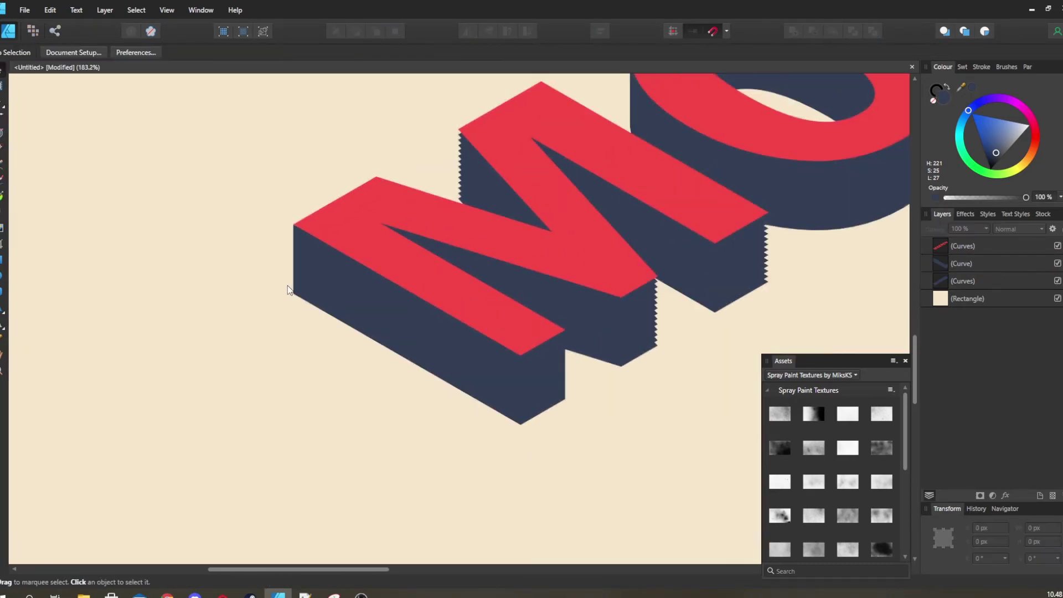
scroll(489, 315, right, 3)
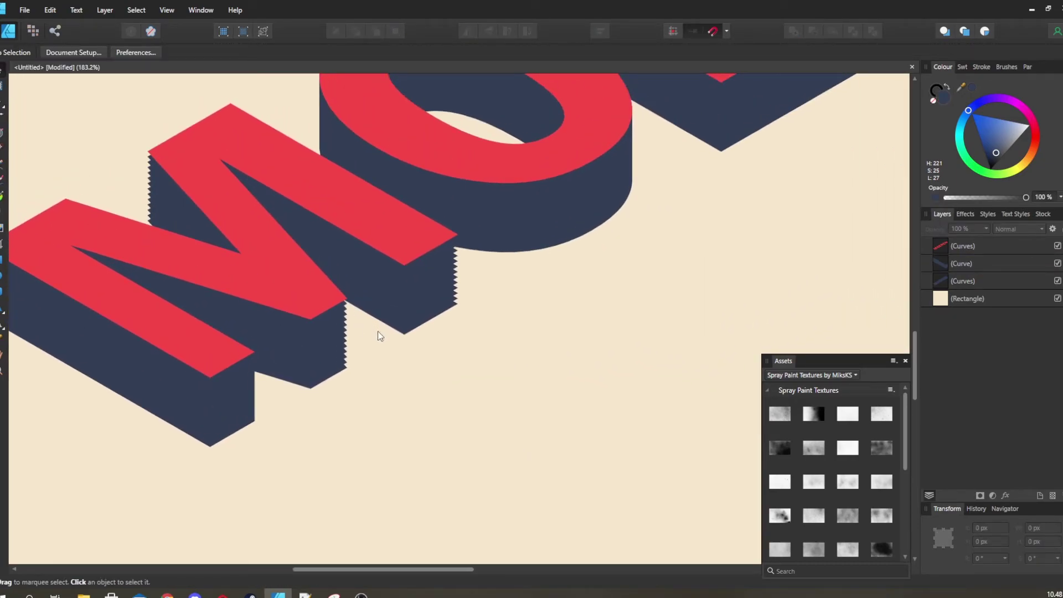
key(p)
click(346, 298)
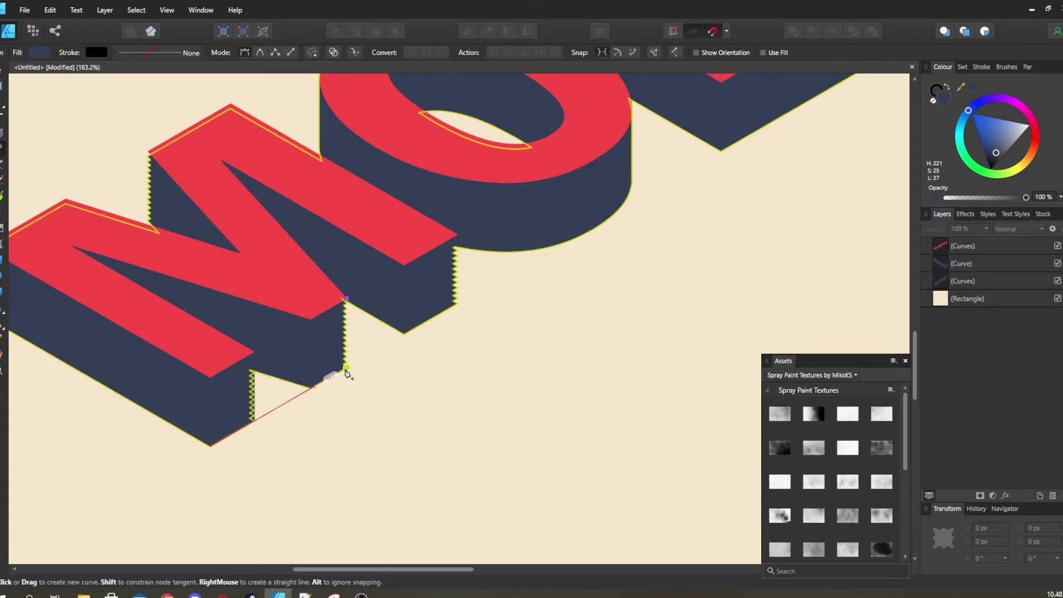
click(347, 367)
click(311, 388)
click(311, 319)
click(343, 298)
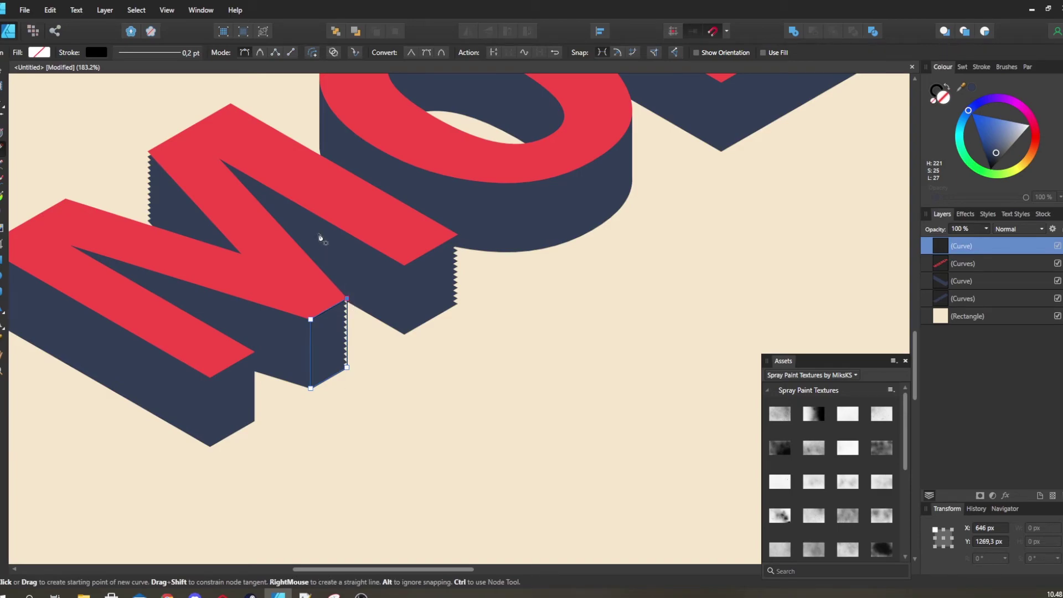
Step: Fill the middle end-face shape with darker navy (H 221, S 18, L 18), without a stroke, and place it beneath the red lettering
key(v)
click(148, 52)
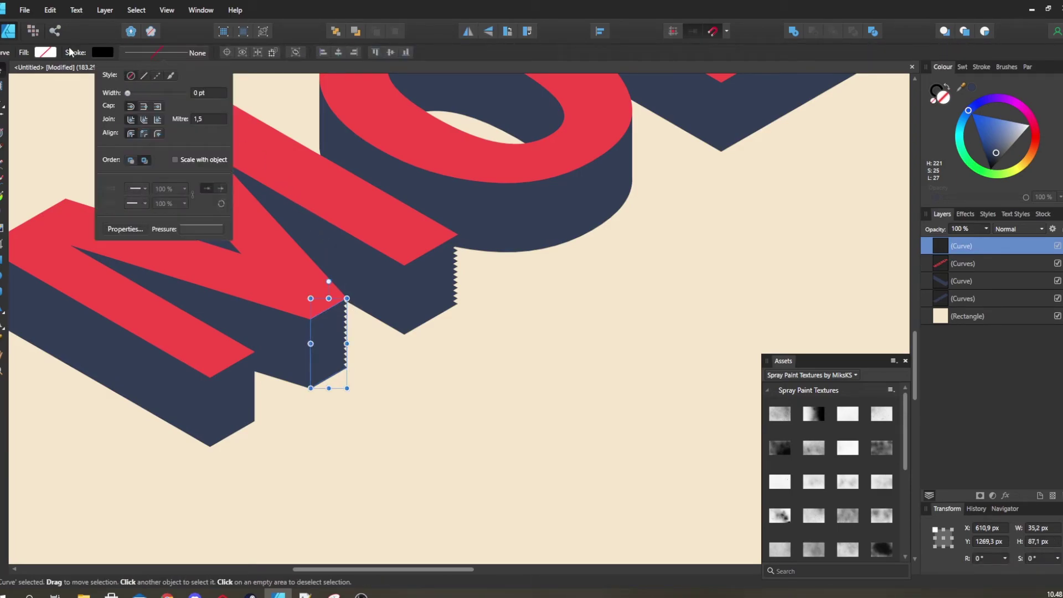
click(46, 53)
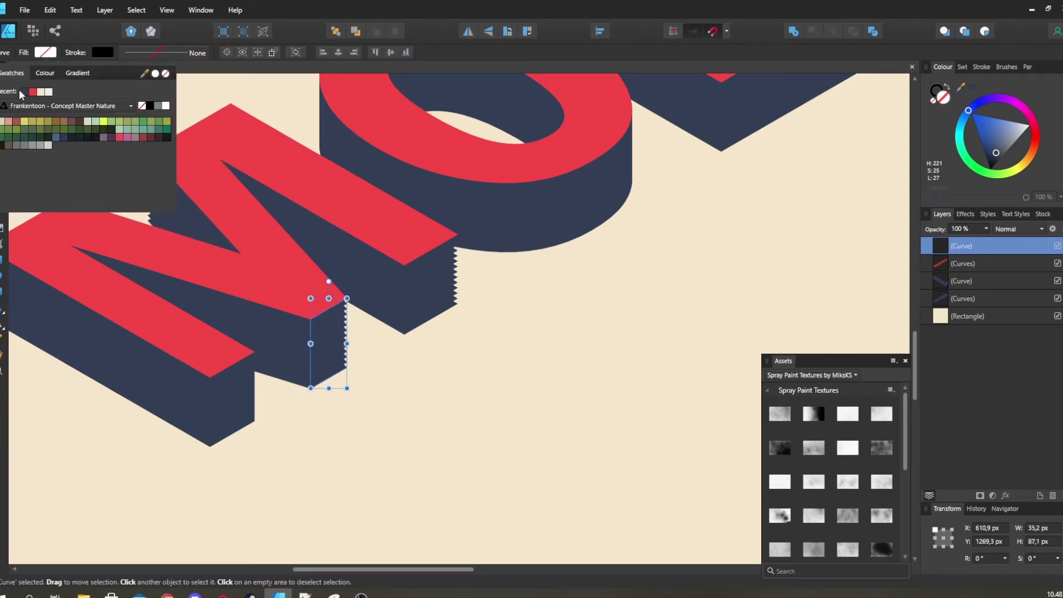
click(25, 91)
click(45, 72)
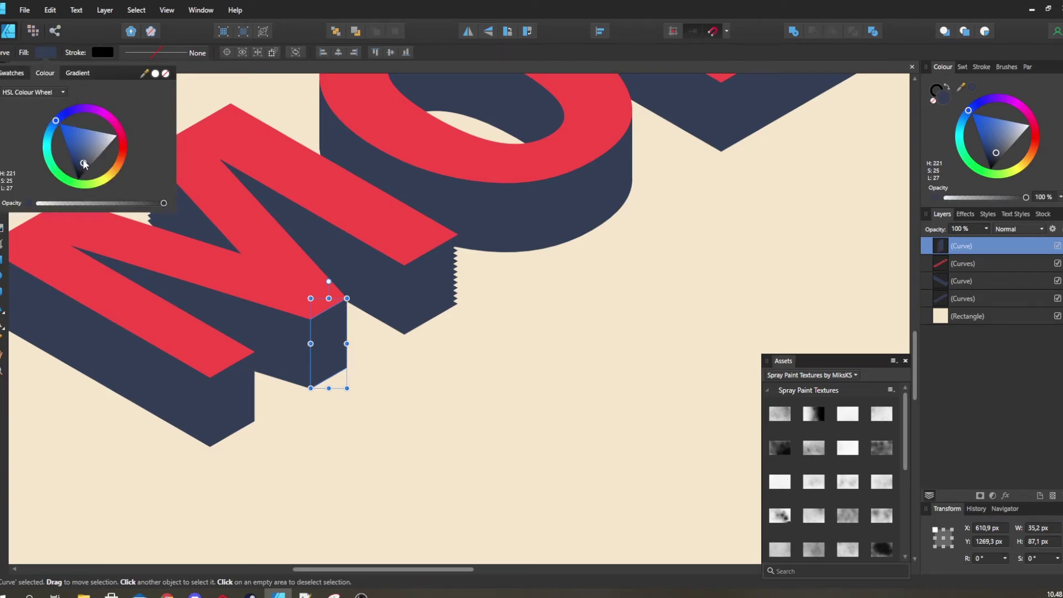
drag(84, 163, 82, 169)
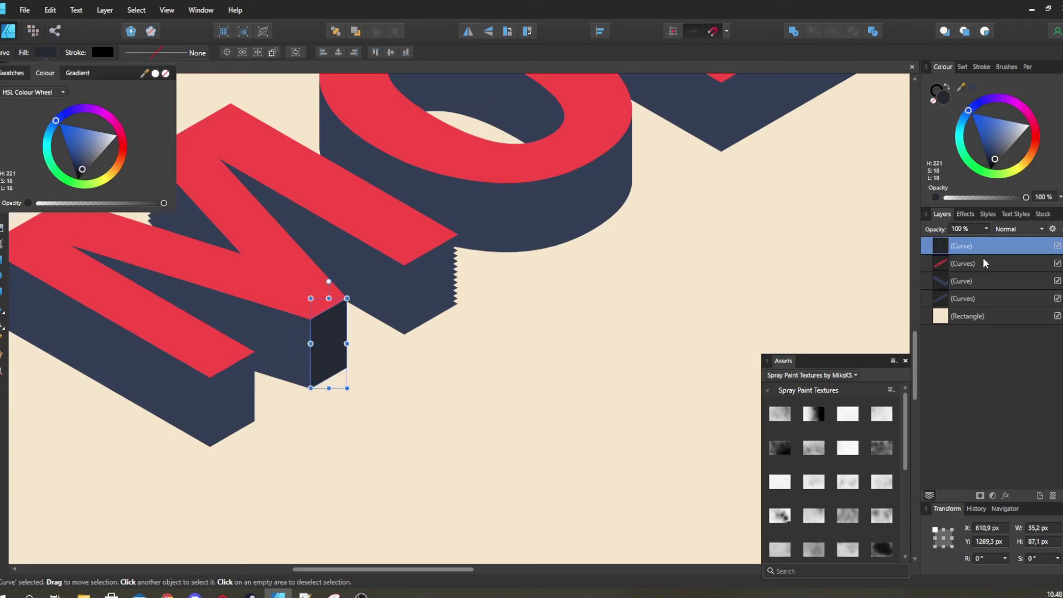
drag(970, 245, 947, 273)
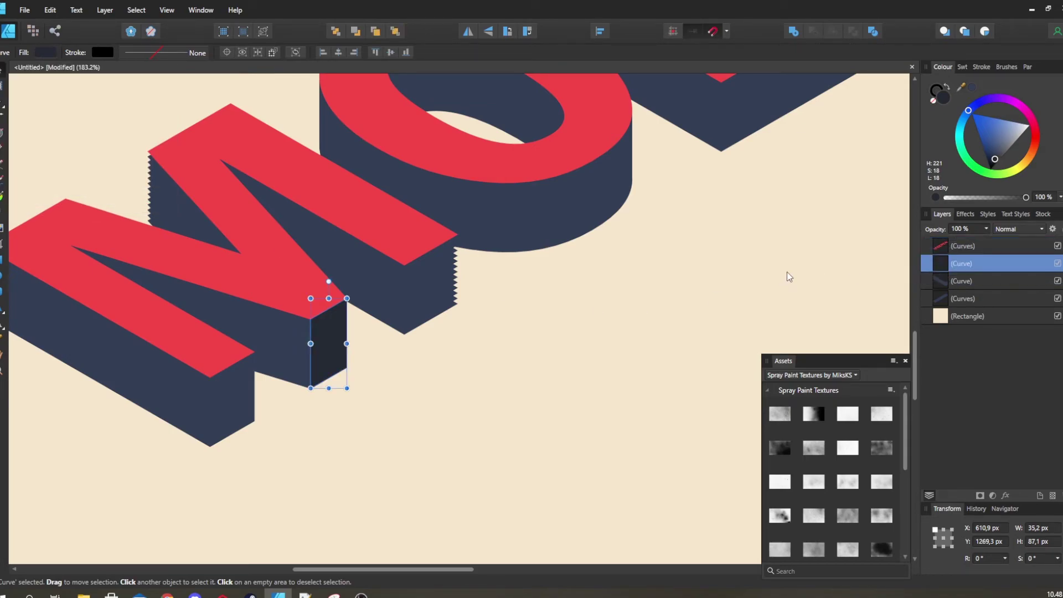
Step: Draw a closed four-cornered Pen shape over the serrated end face of the M's last leg
scroll(609, 276, right, 2)
scroll(459, 302, up, 1)
key(p)
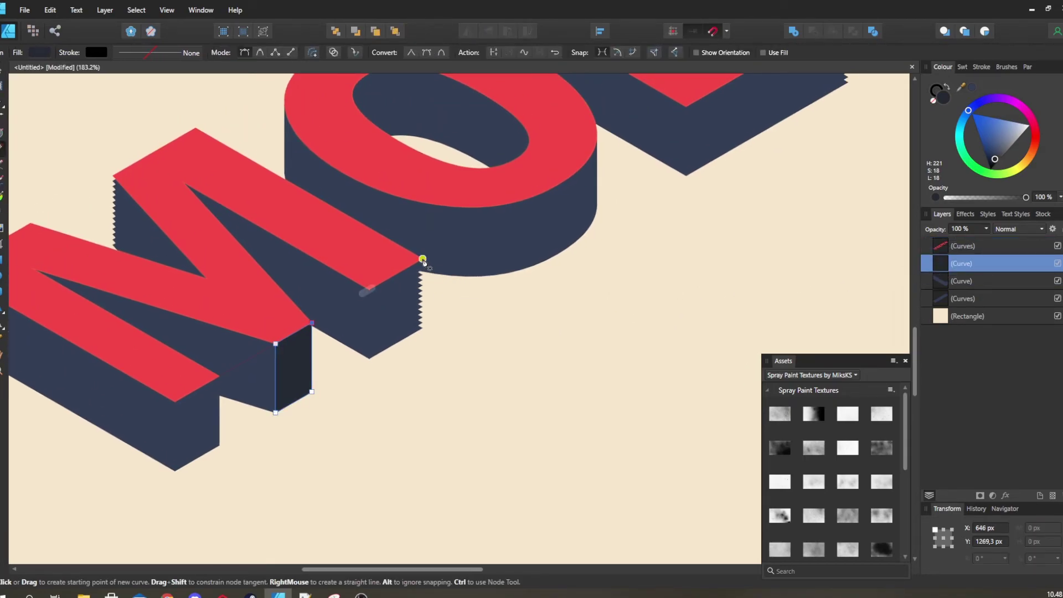
click(422, 327)
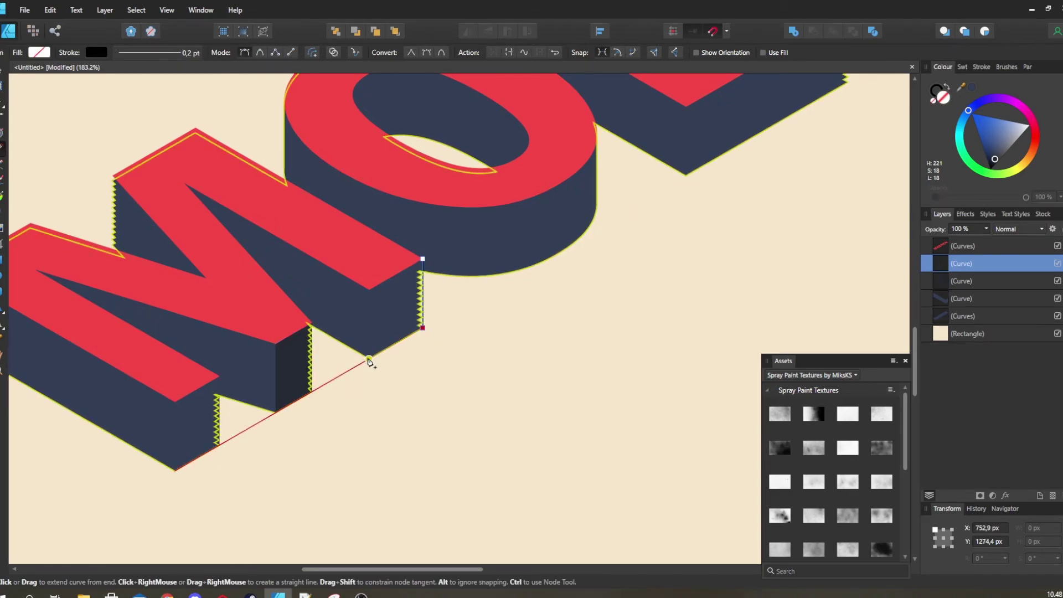
click(369, 359)
click(369, 289)
click(422, 258)
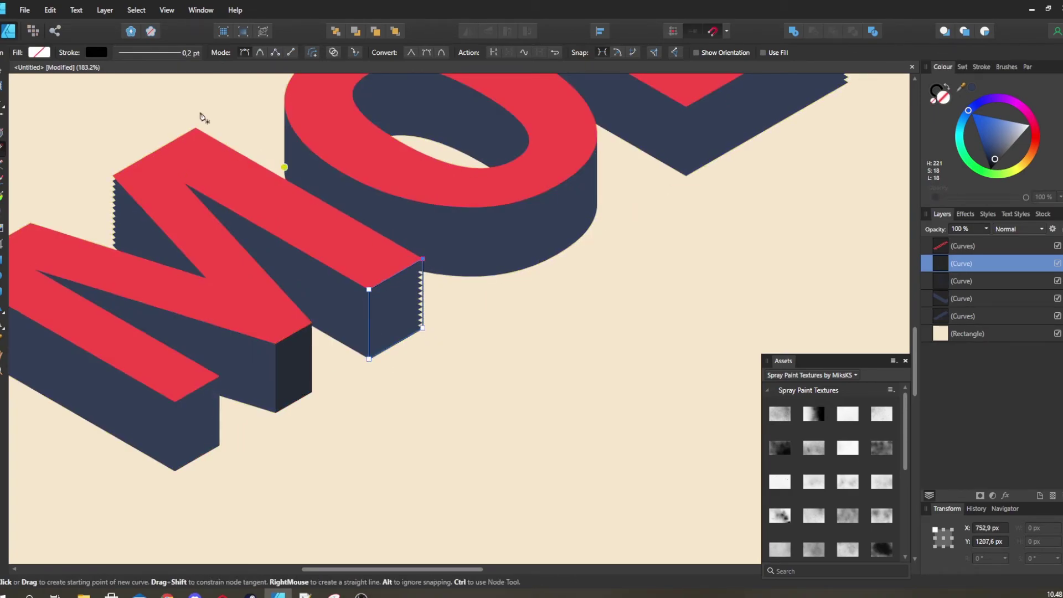
Step: Remove the stroke from the last leg's end-face shape and fill it with the recently used darker navy
click(154, 50)
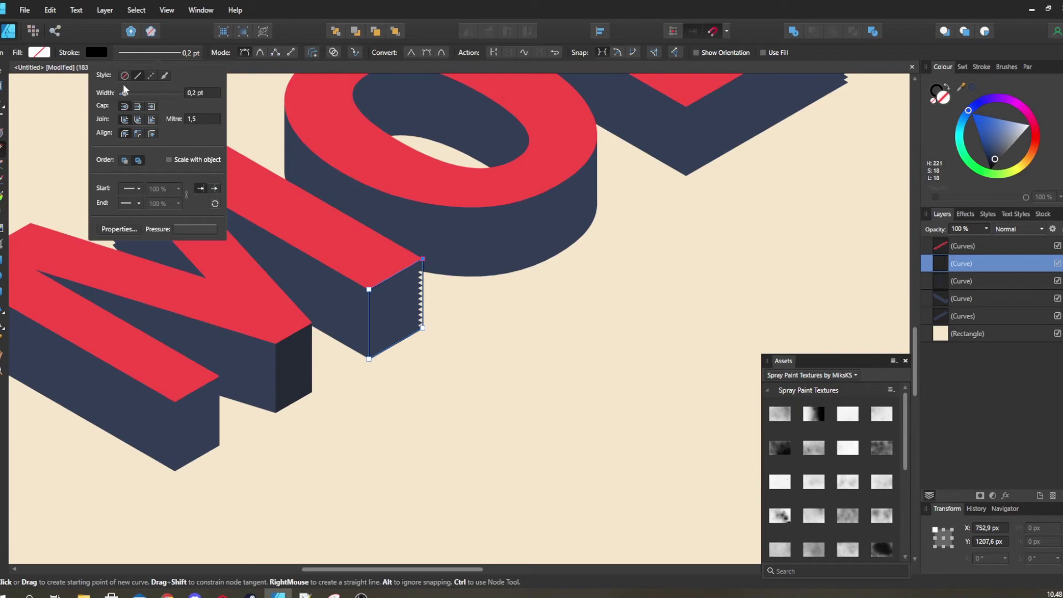
click(125, 76)
click(46, 53)
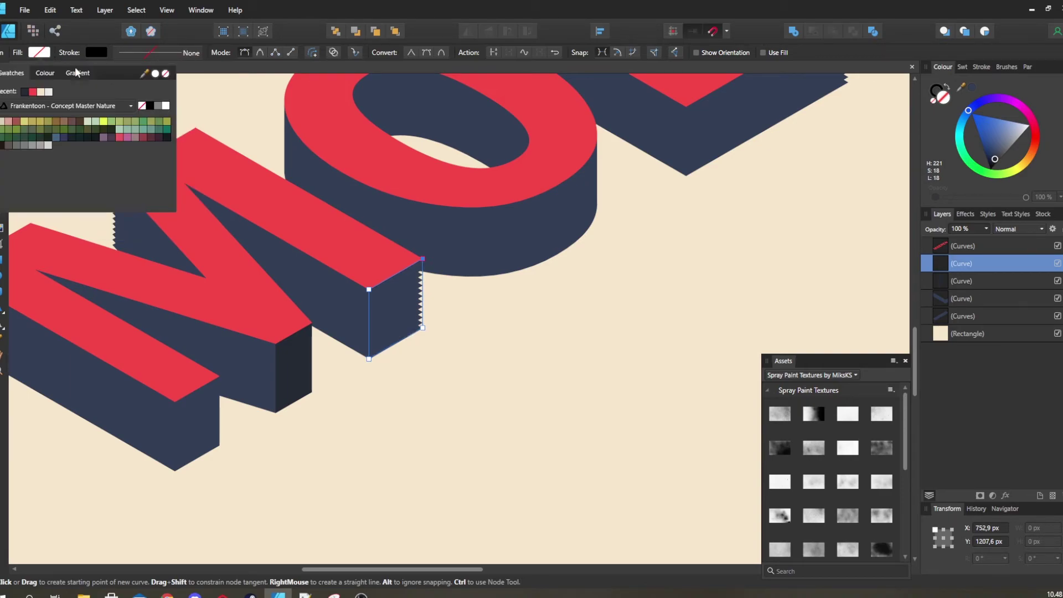
click(25, 92)
scroll(208, 178, down, 4)
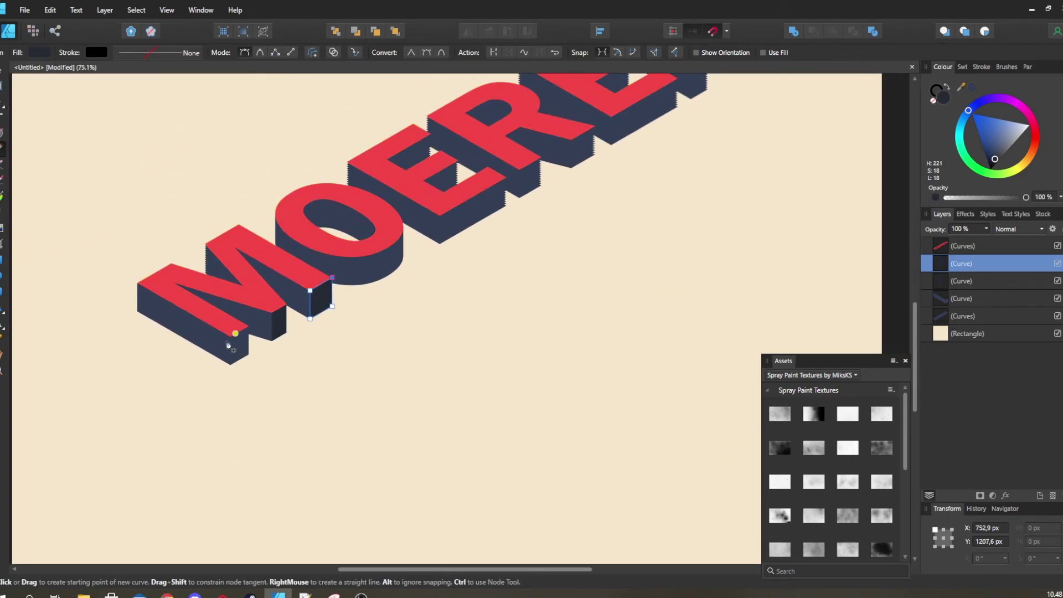
Step: Draw a closed four-cornered Pen shape over the end face of the M's first leg
key(a)
scroll(271, 359, up, 4)
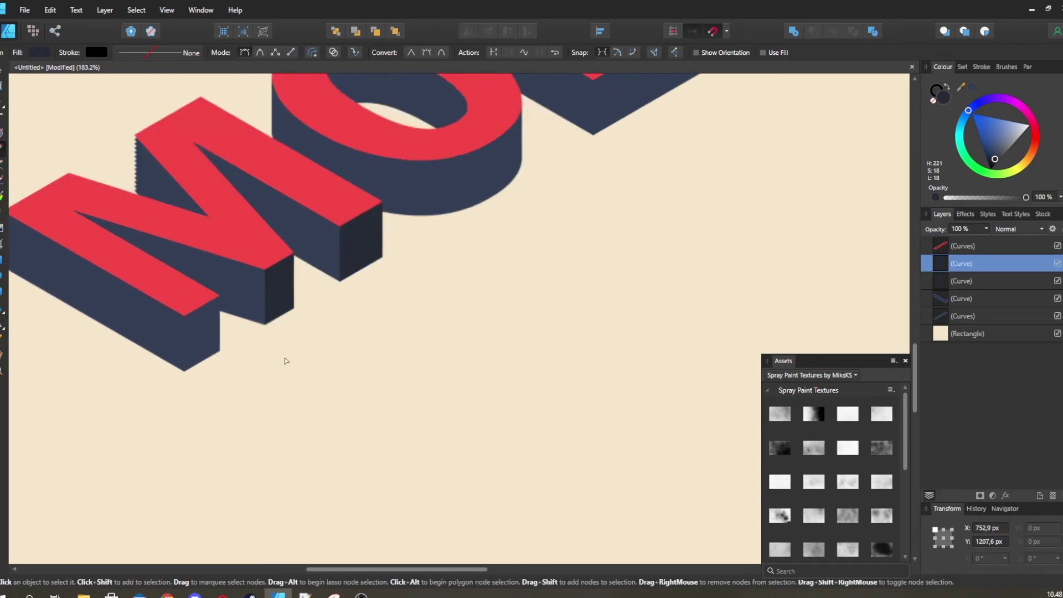
scroll(172, 289, up, 4)
key(p)
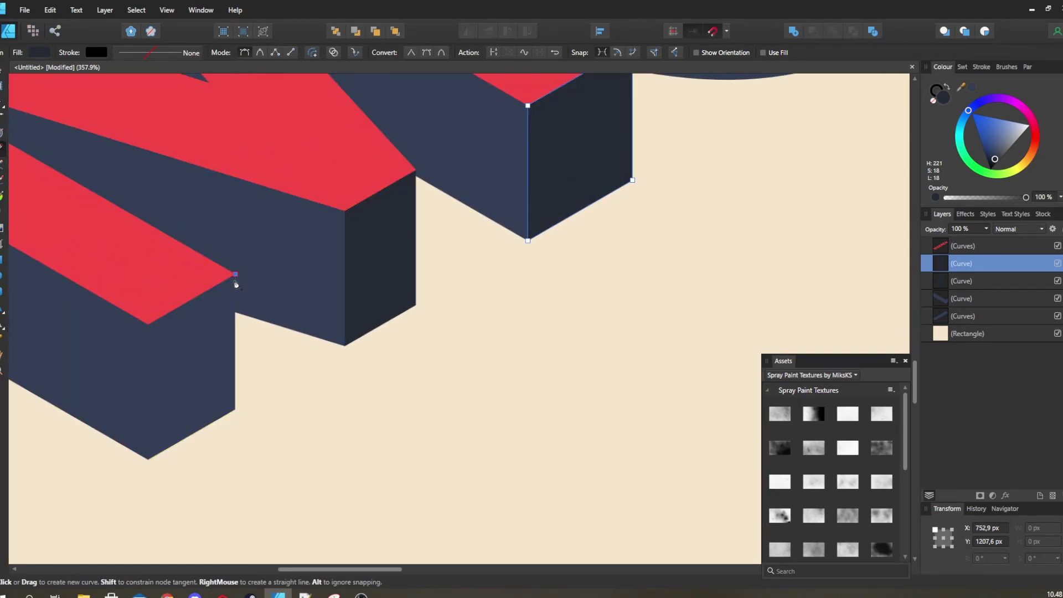
click(236, 274)
click(235, 410)
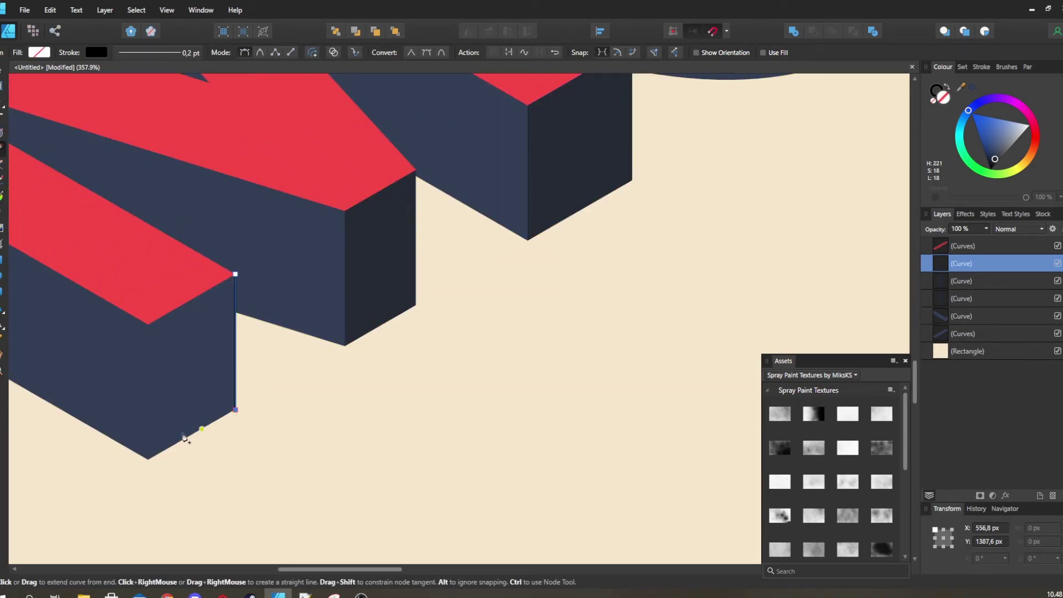
click(147, 459)
click(147, 324)
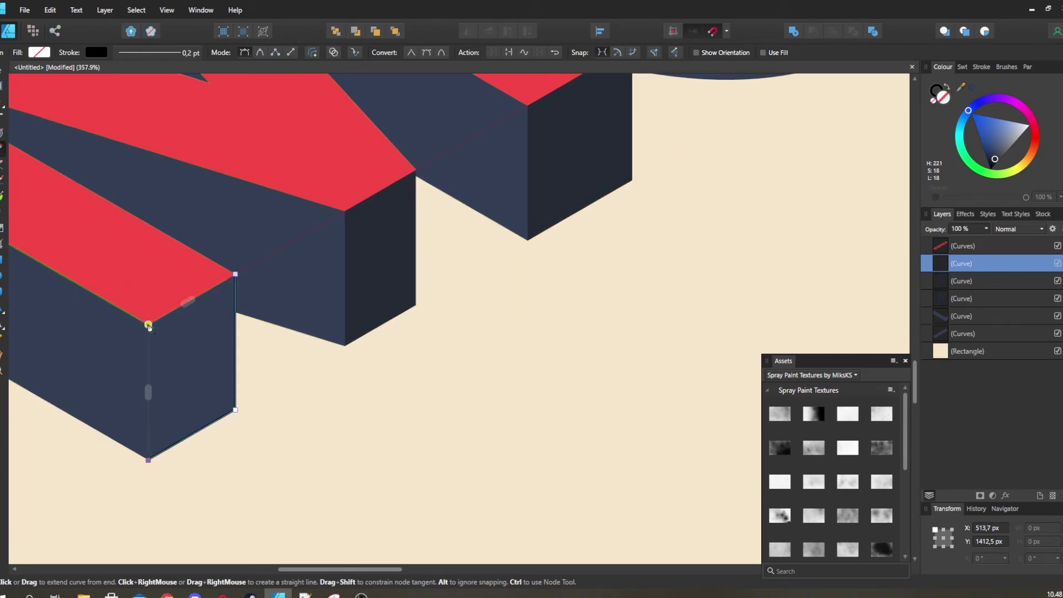
click(235, 274)
Step: Remove the stroke from the first leg's end-face shape and fill it with the recently used darker navy, leaving nothing selected
drag(199, 145, 195, 166)
key(v)
click(144, 54)
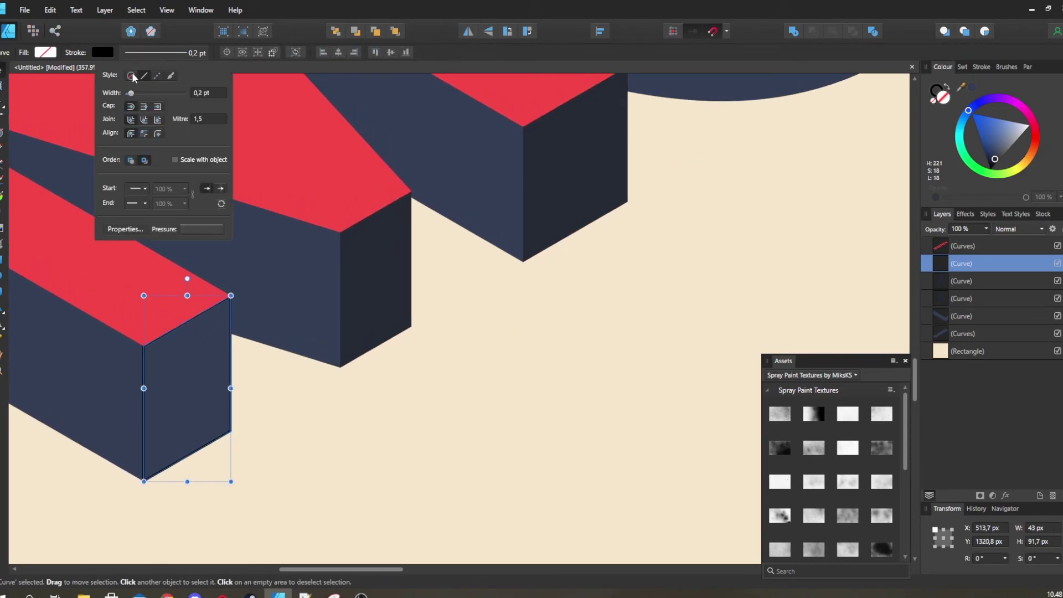
click(132, 76)
click(45, 52)
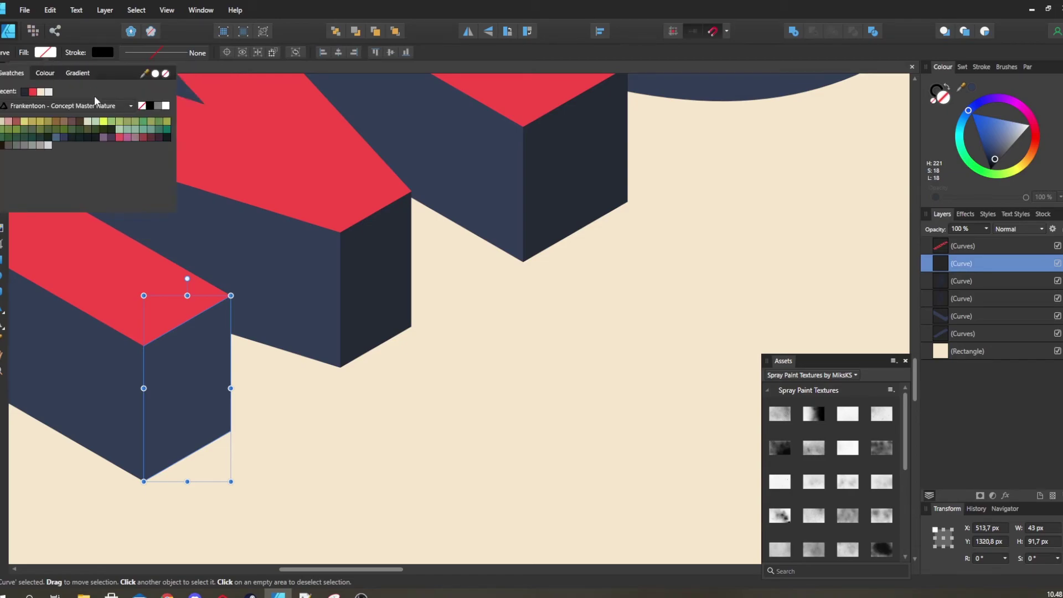
click(25, 93)
scroll(297, 205, down, 10)
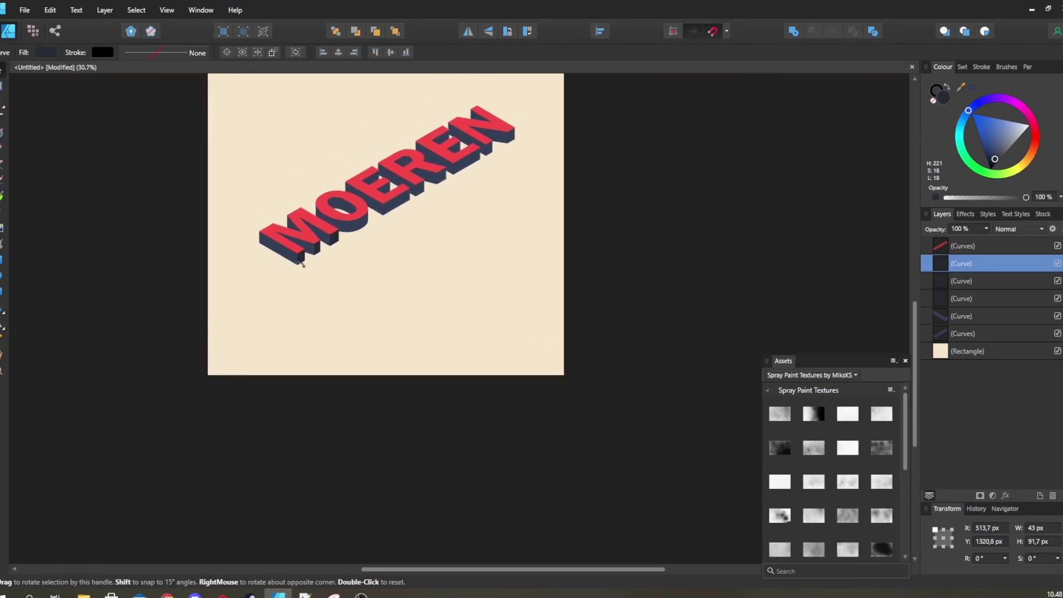
click(610, 219)
Step: Examine the M's shaded end faces, the O's curved sides and the serrated extrusion edges on the other letters
scroll(330, 236, up, 3)
drag(303, 201, 211, 269)
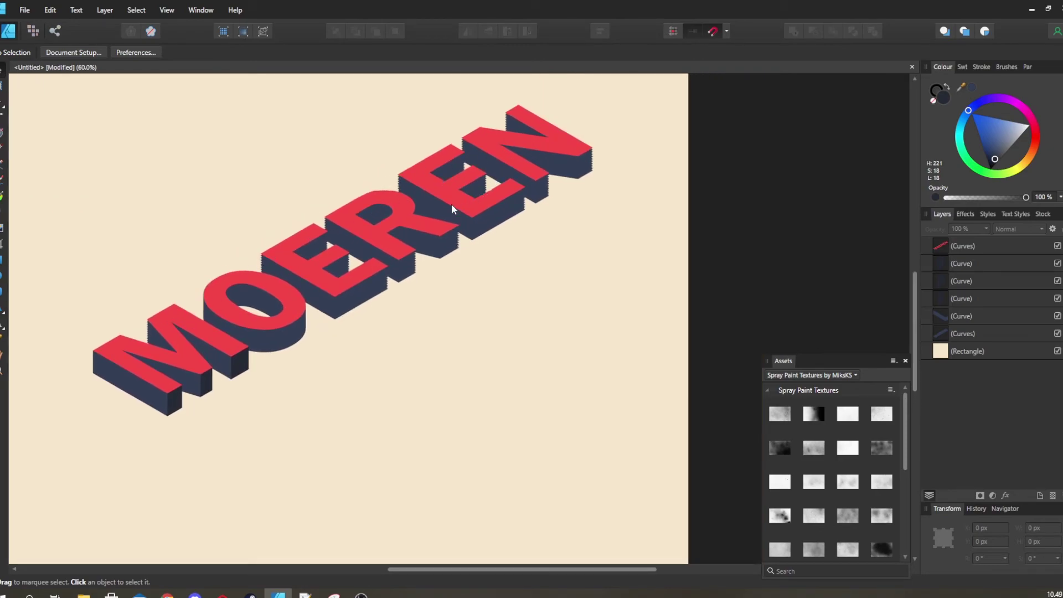
scroll(420, 221, up, 1)
scroll(332, 277, down, 1)
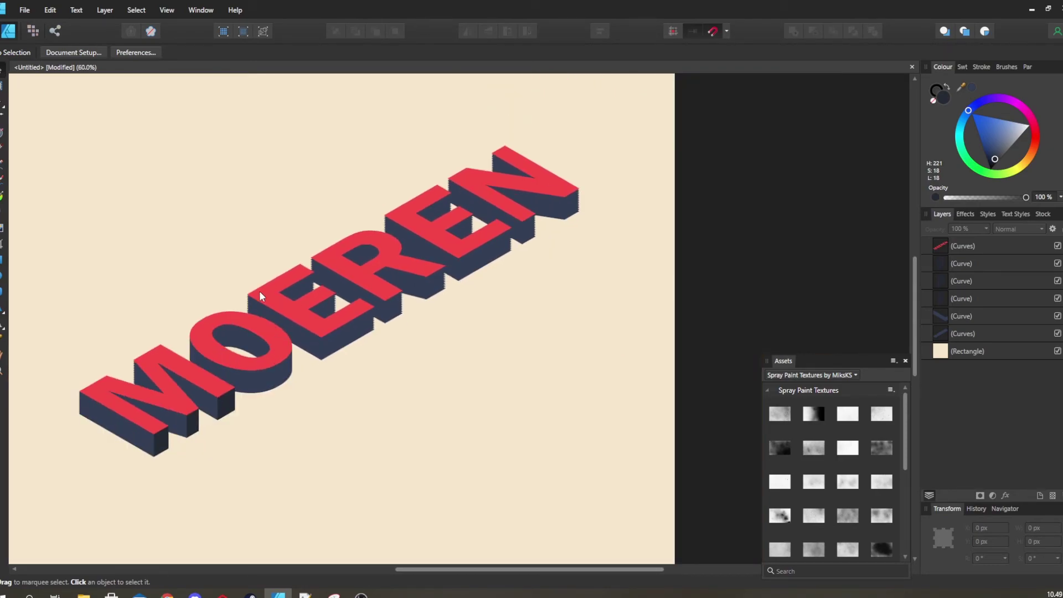
scroll(205, 346, up, 2)
scroll(188, 329, up, 2)
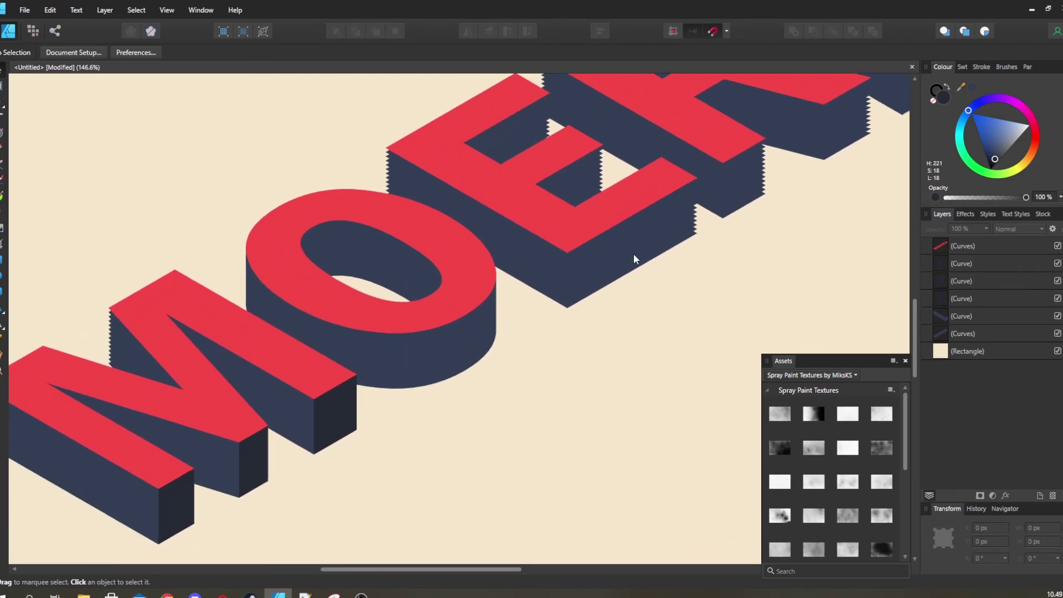
click(963, 245)
scroll(366, 264, down, 4)
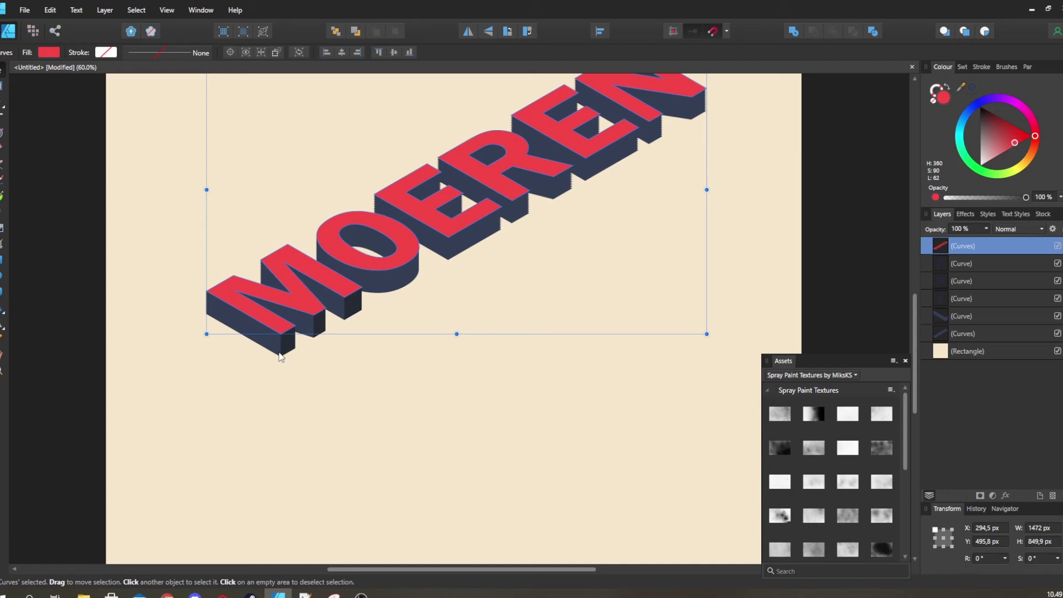
drag(435, 304, 423, 337)
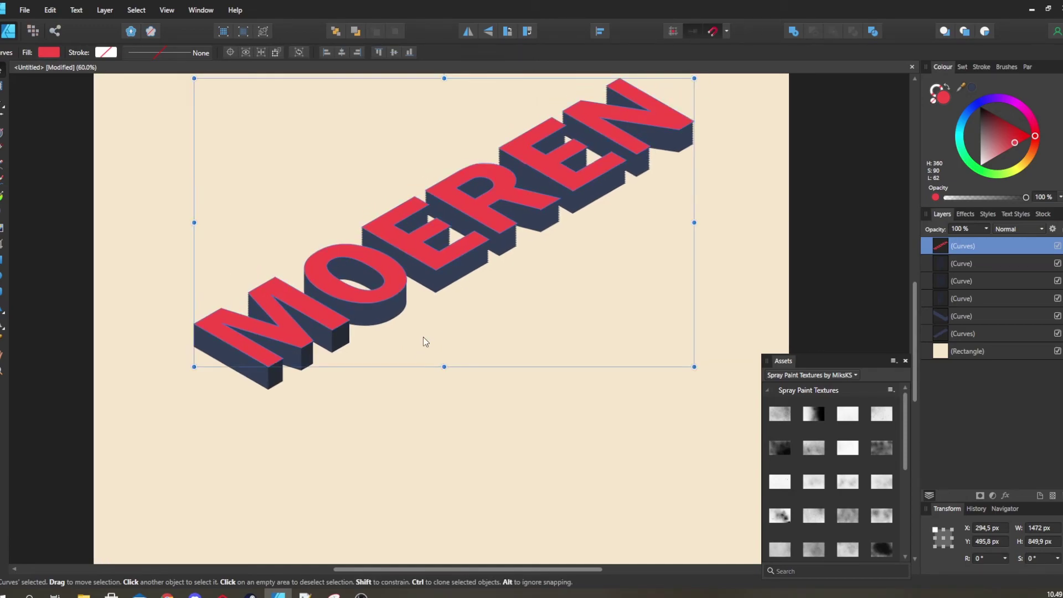
scroll(320, 279, up, 8)
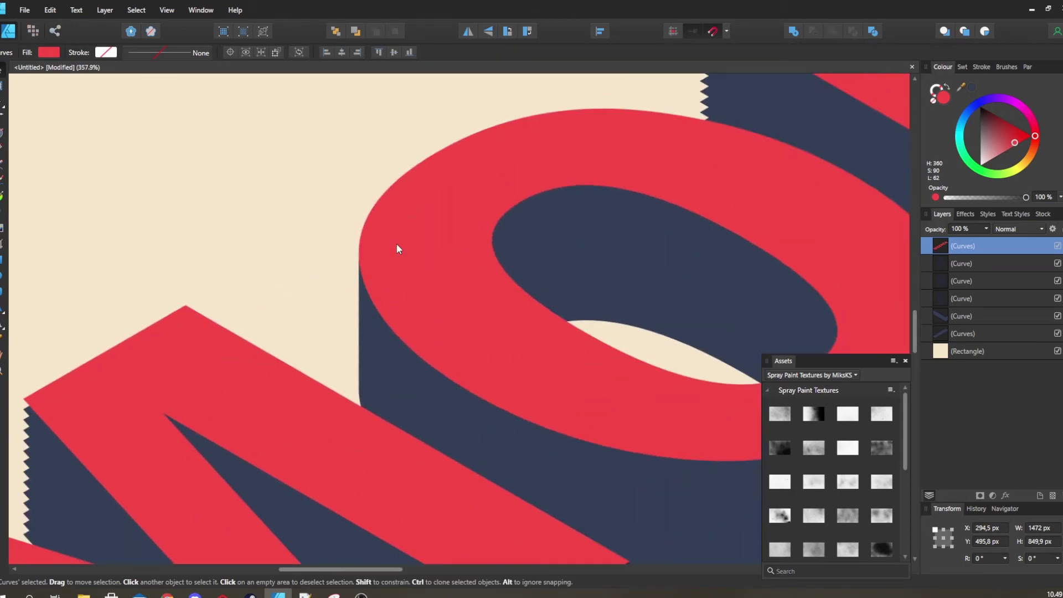
scroll(306, 222, up, 1)
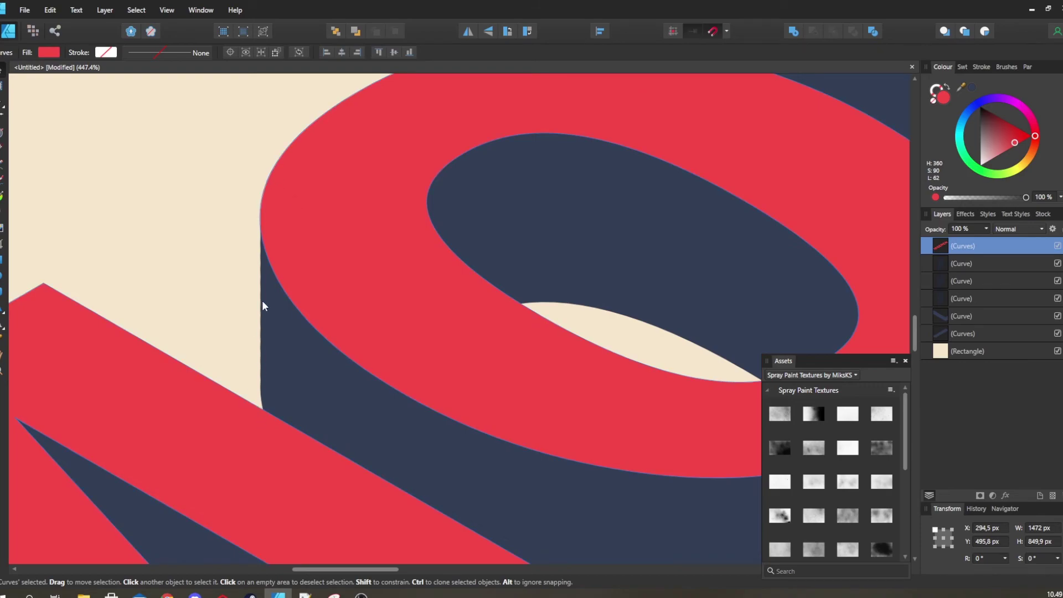
scroll(257, 294, down, 3)
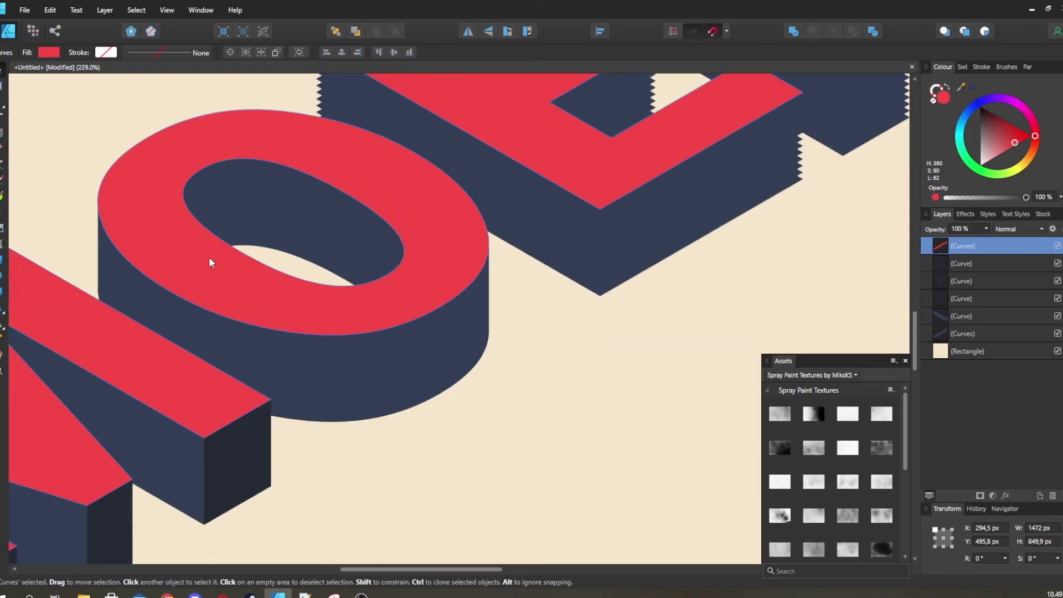
scroll(245, 319, down, 3)
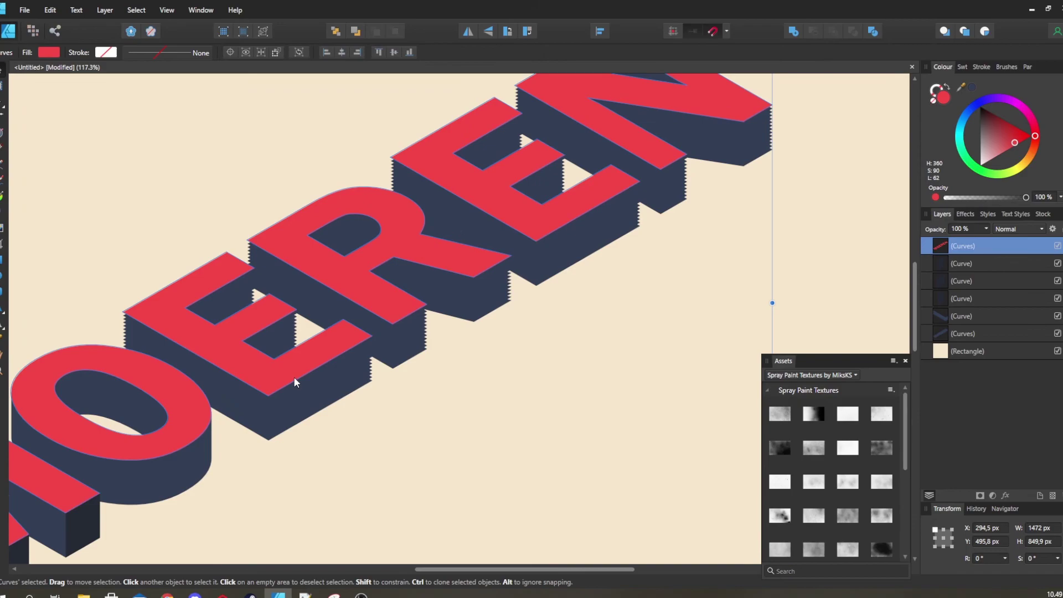
scroll(178, 333, left, 2)
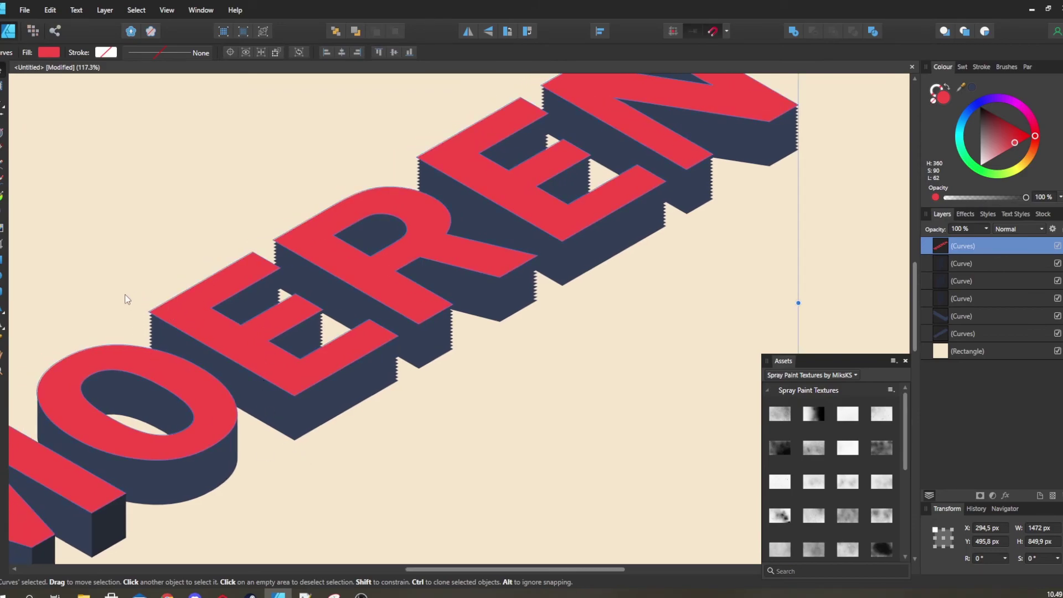
scroll(291, 354, down, 2)
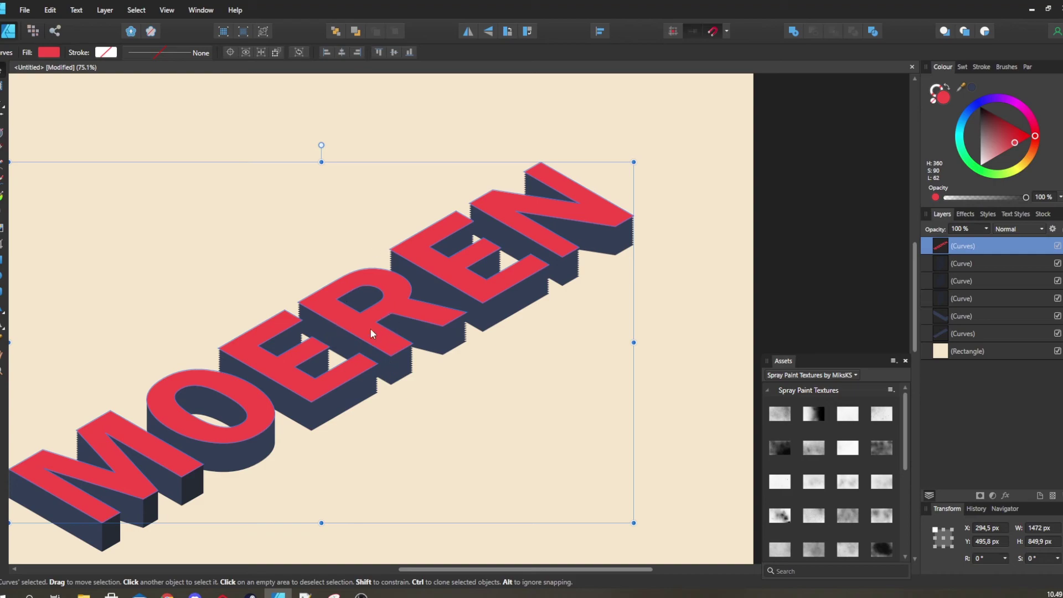
scroll(359, 305, down, 3)
click(602, 291)
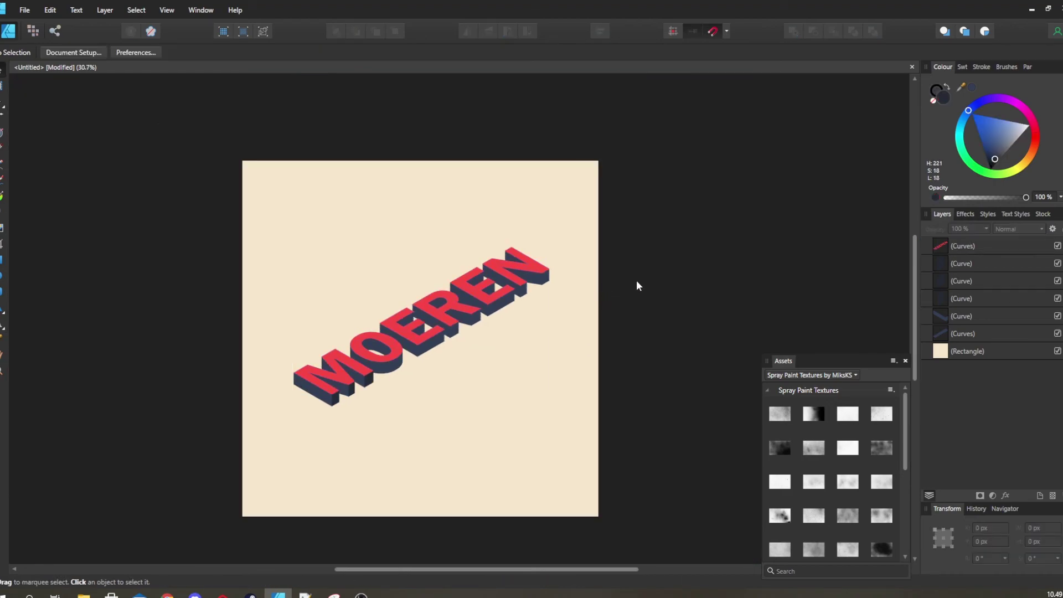